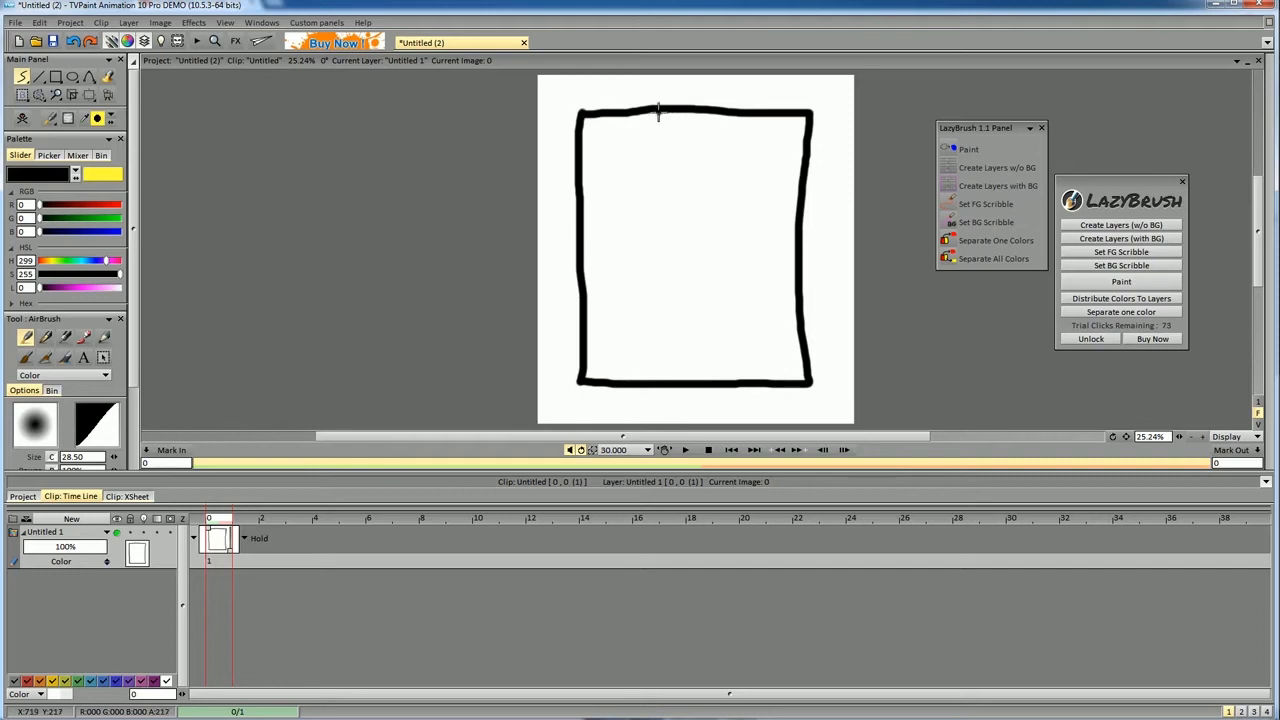
# Draw two roughly vertical and two horizontal black lines across the frame to divide it into nine cells.
pyautogui.moveTo(657, 112); pyautogui.dragTo(692, 375)
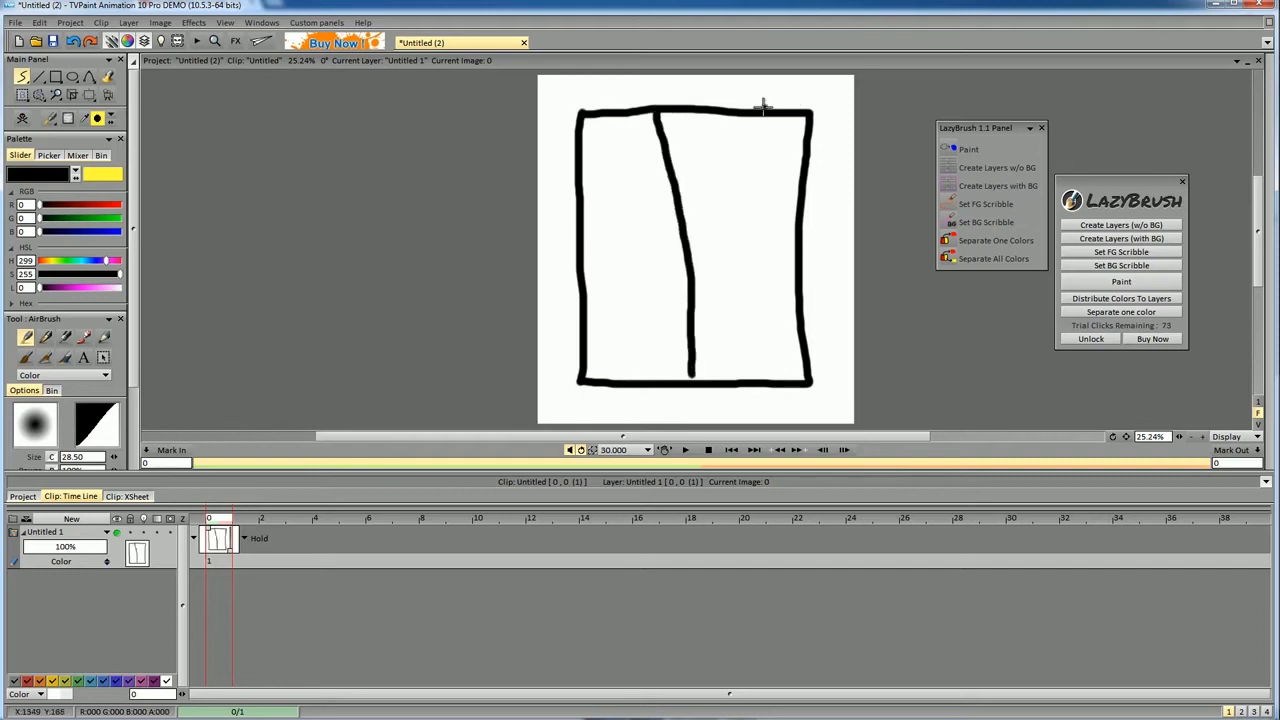
pyautogui.moveTo(760, 110); pyautogui.dragTo(765, 378)
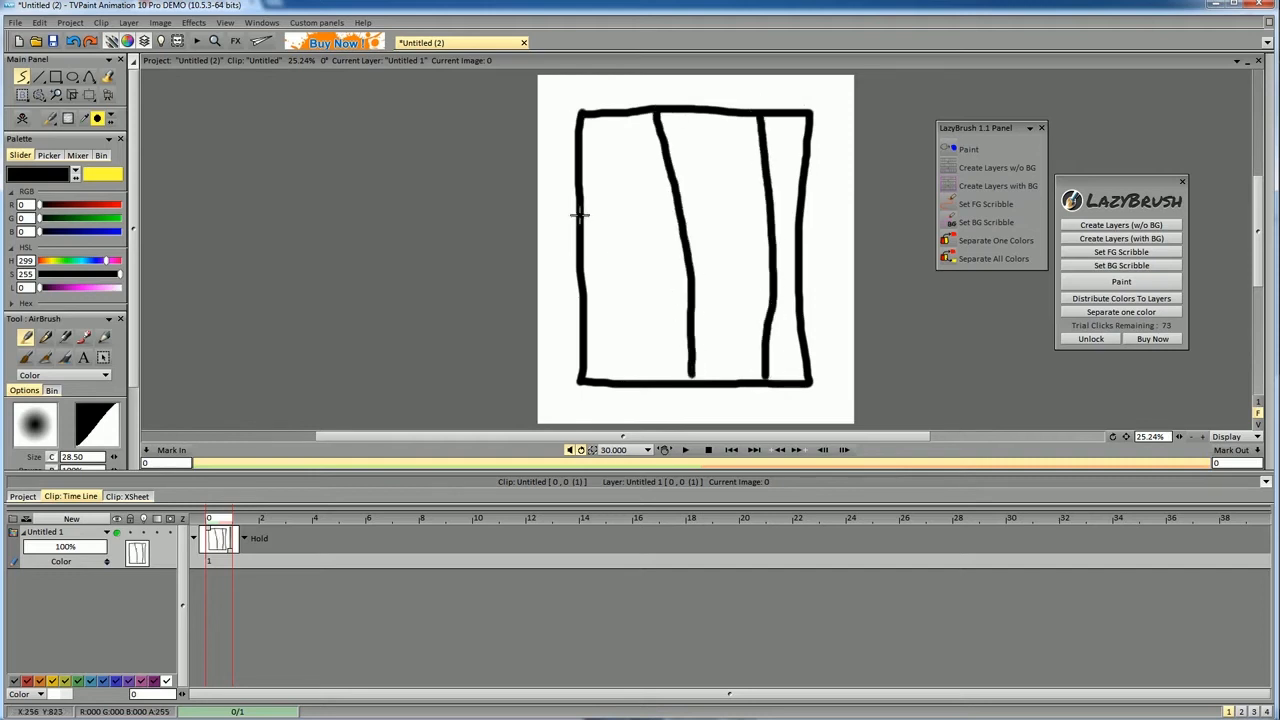
pyautogui.moveTo(582, 216); pyautogui.dragTo(795, 219)
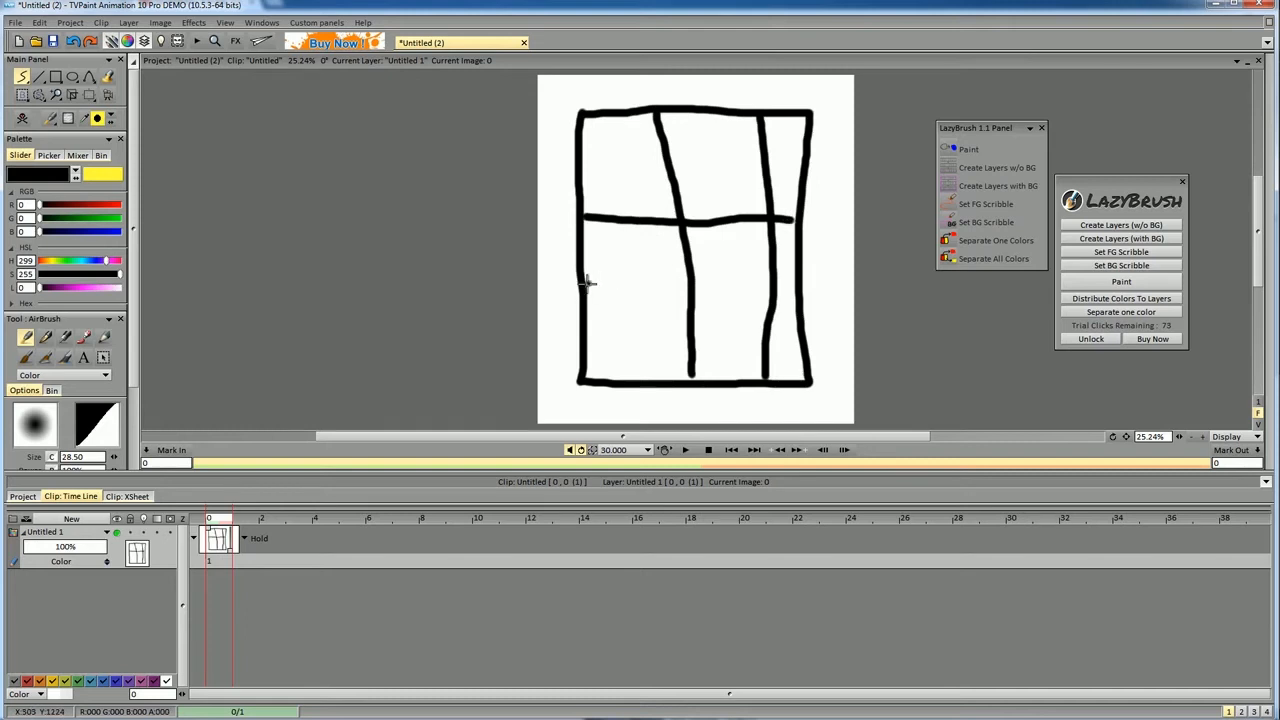
pyautogui.moveTo(584, 287); pyautogui.dragTo(793, 287)
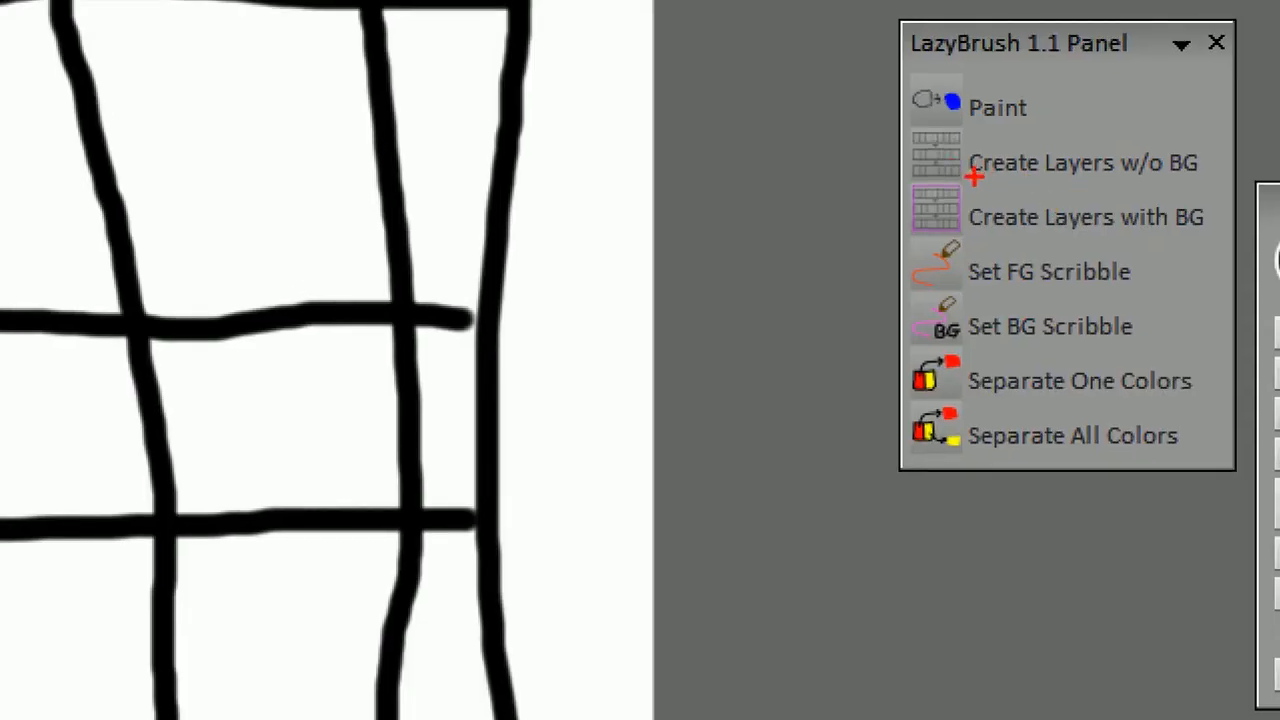
# Create the LazyBrush layers without background for the line drawing.
pyautogui.moveTo(970, 175)
pyautogui.mouseDown()
pyautogui.moveTo(1042, 184)
pyautogui.moveTo(1197, 172)
pyautogui.mouseUp()
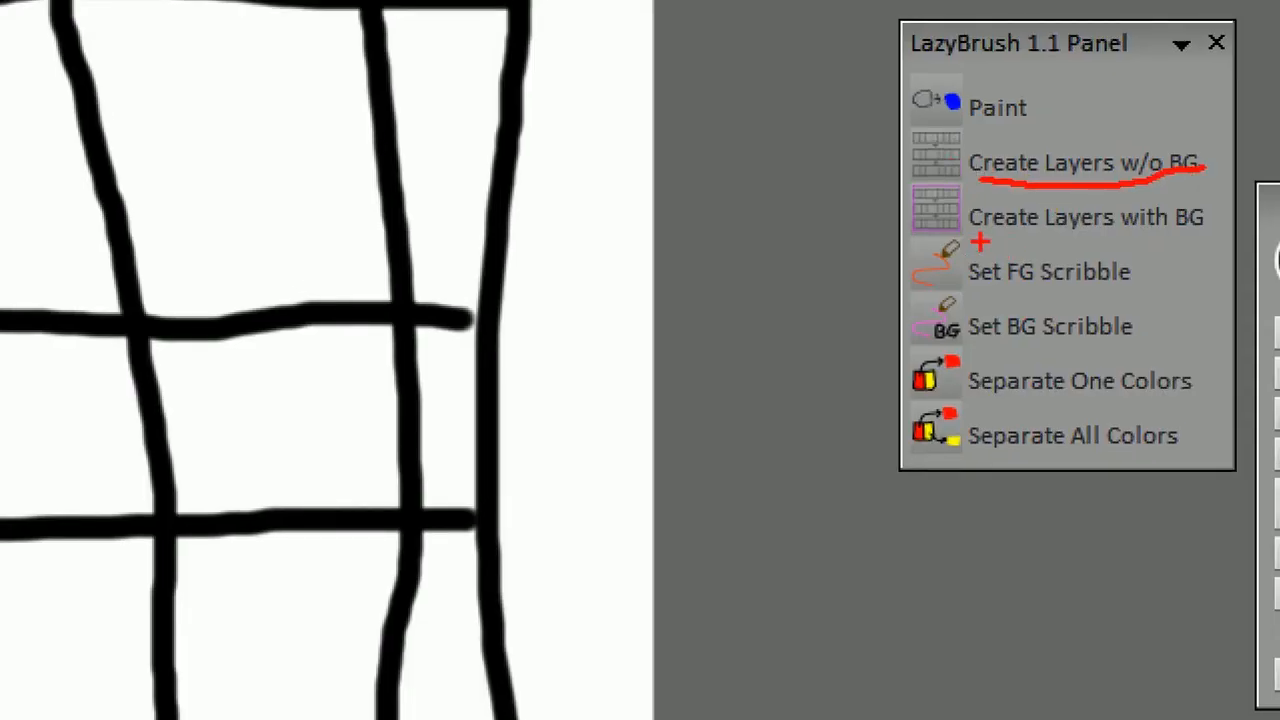
pyautogui.moveTo(972, 238); pyautogui.dragTo(1212, 229)
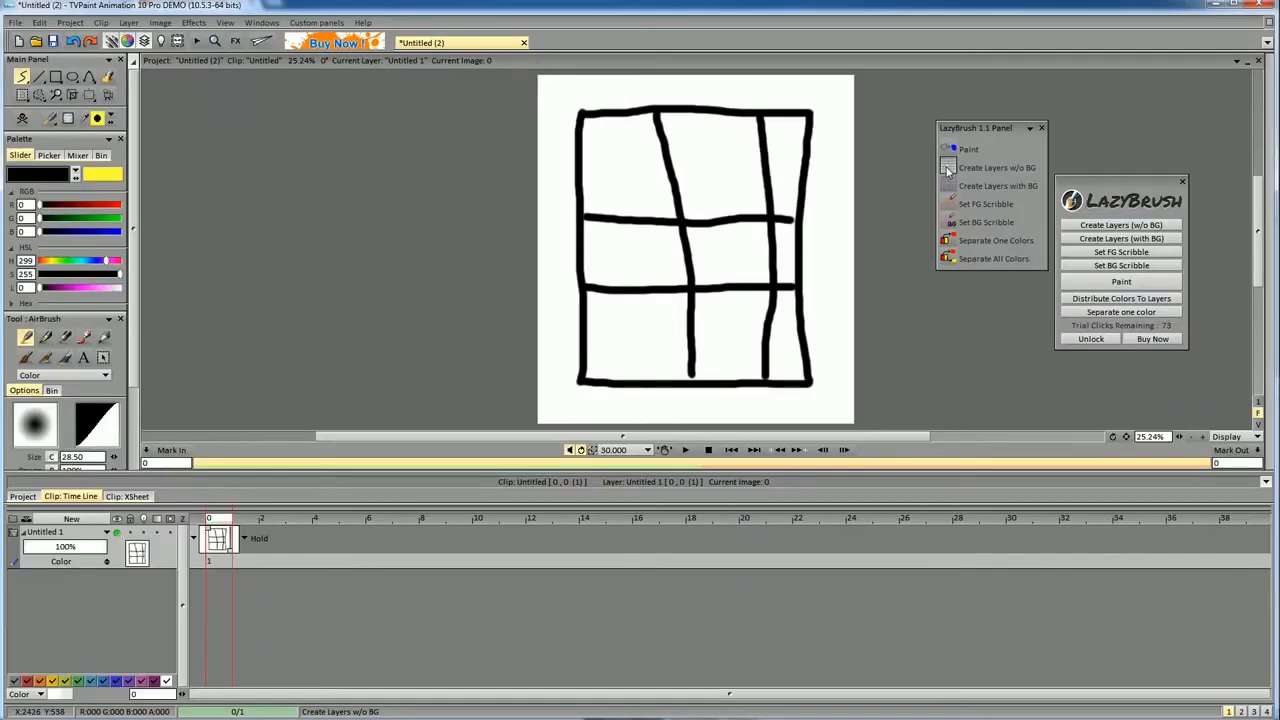
pyautogui.click(947, 169)
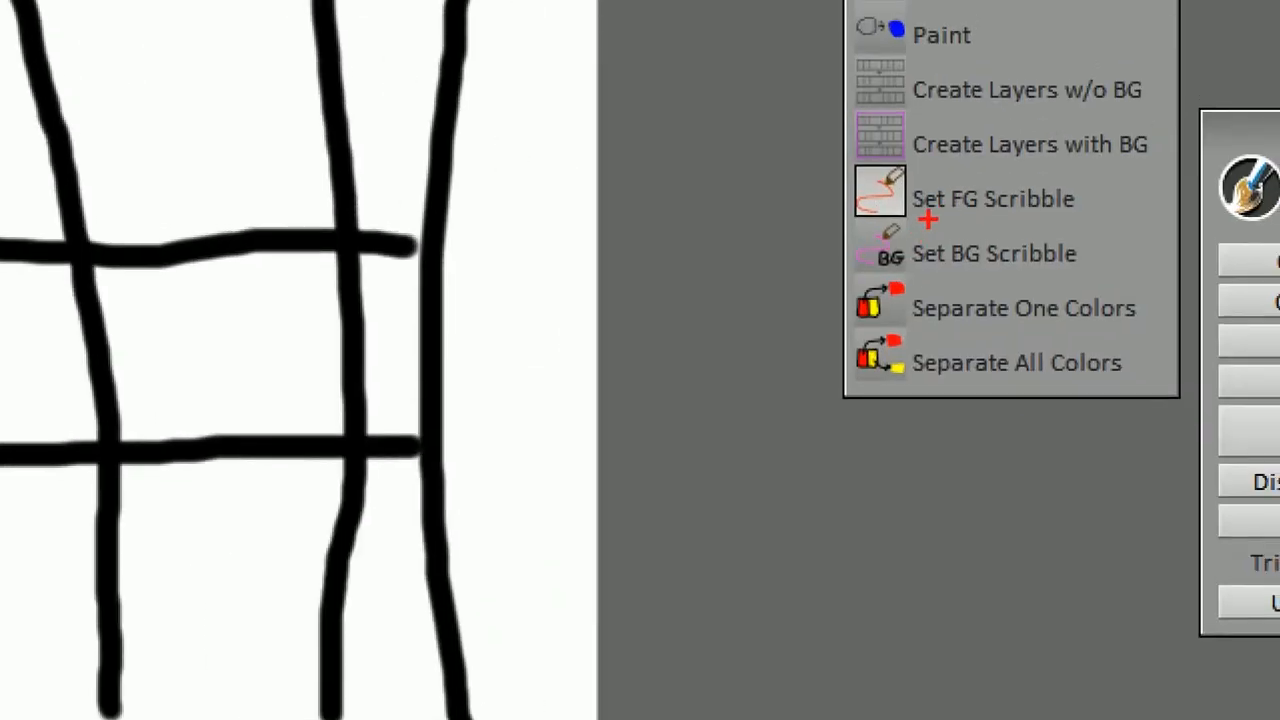
# Draw a red foreground scribble (RGB 255, 0, 0) through the upper two cells of the first column.
pyautogui.moveTo(938, 212); pyautogui.dragTo(1060, 214)
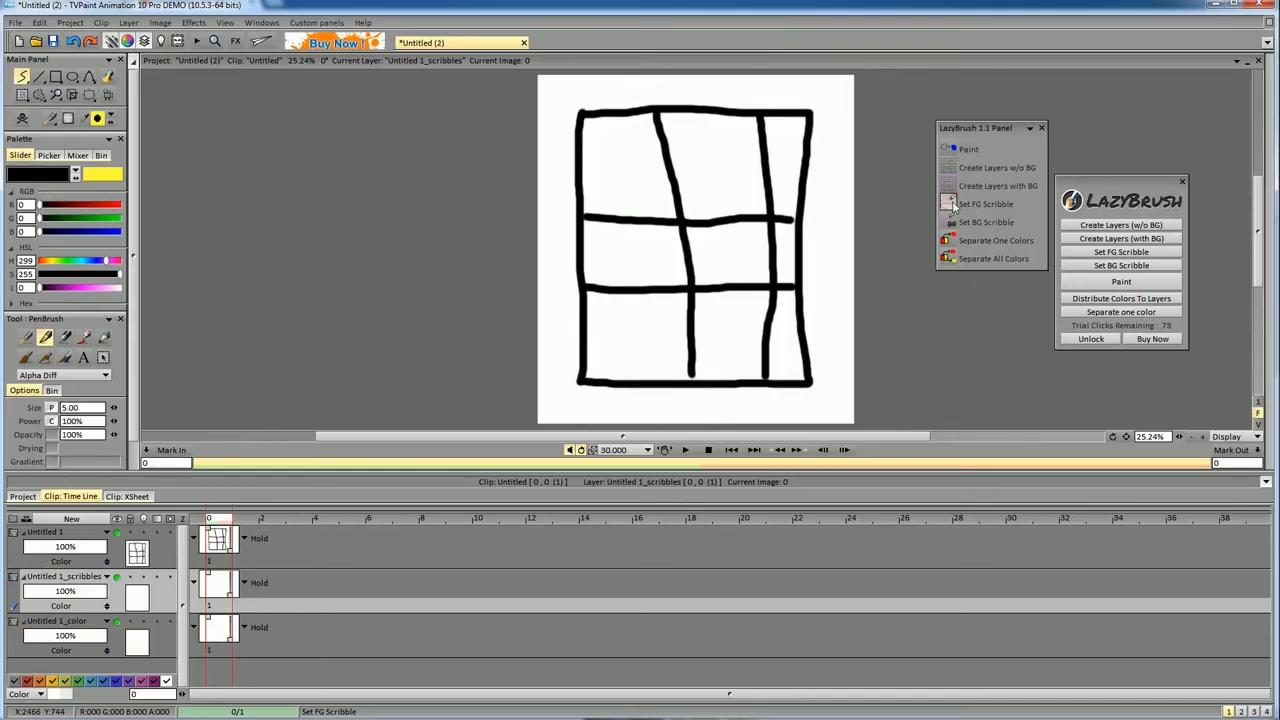
pyautogui.moveTo(40, 205); pyautogui.dragTo(125, 205)
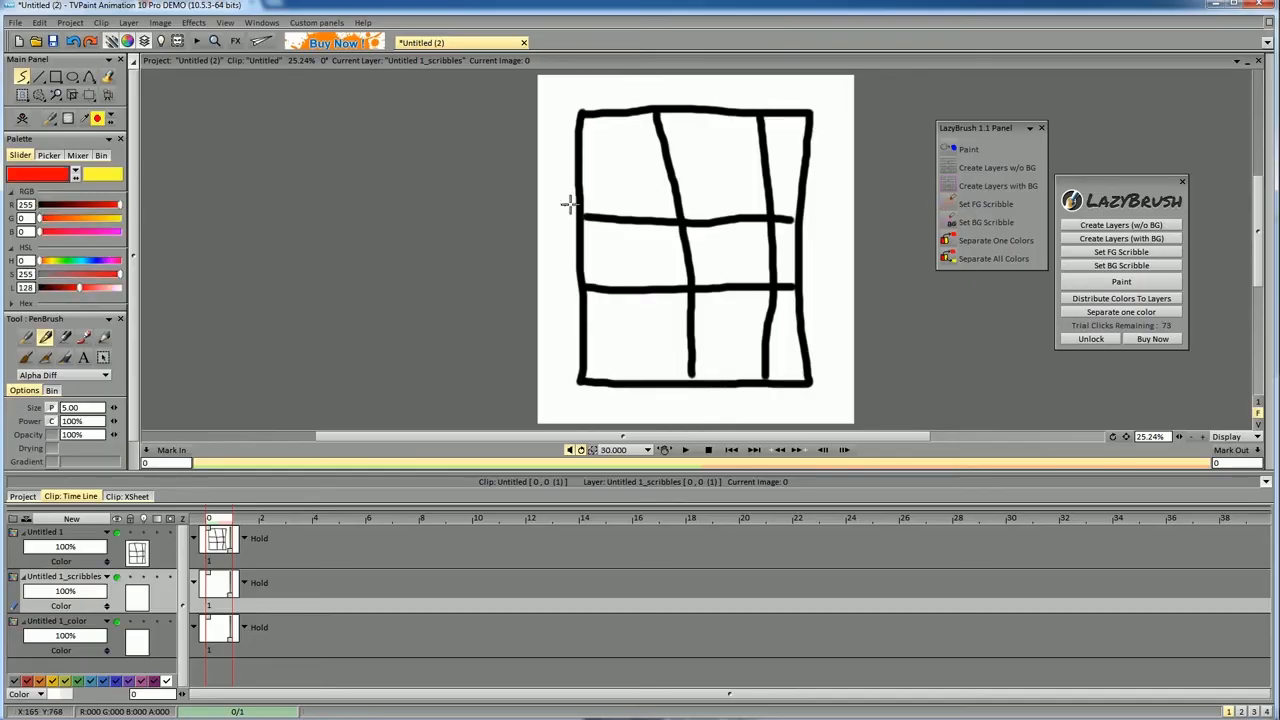
pyautogui.moveTo(630, 160); pyautogui.dragTo(628, 258)
# Draw a yellow foreground scribble (RGB 255, 255, 0) through the lower two cells of the narrow last column and run Paint.
pyautogui.moveTo(44, 218); pyautogui.dragTo(121, 218)
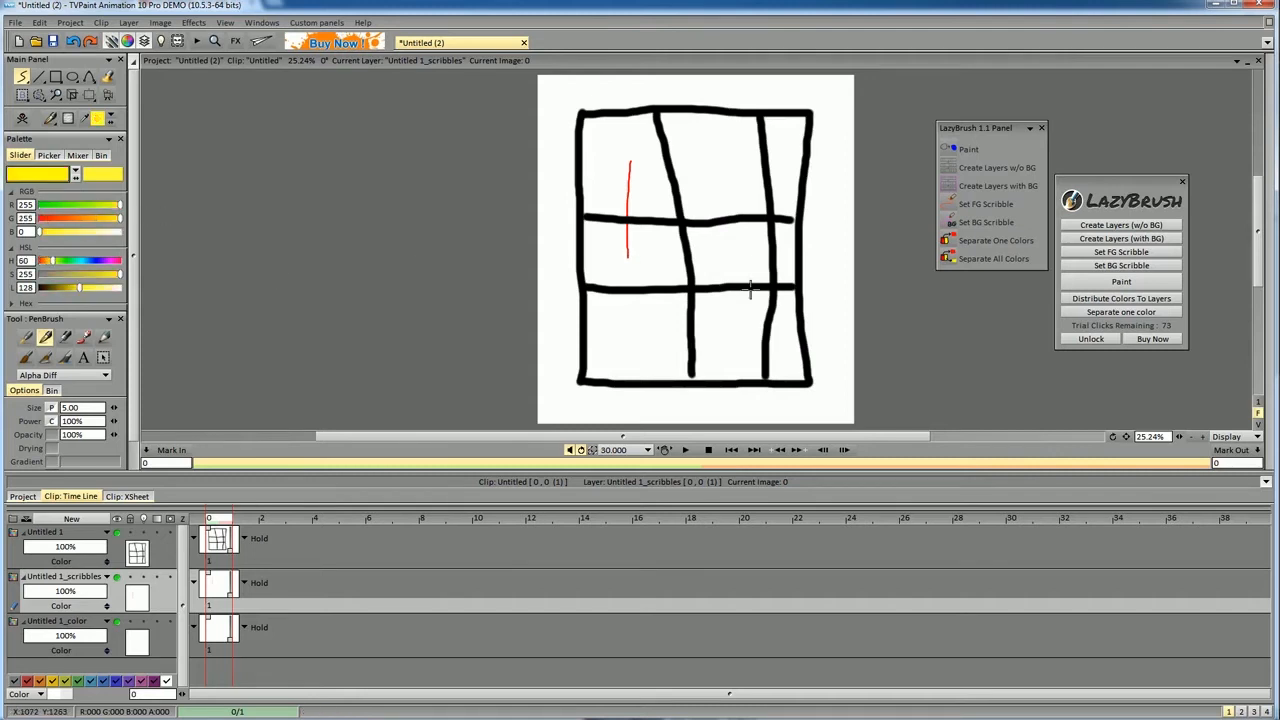
pyautogui.moveTo(780, 262); pyautogui.dragTo(784, 342)
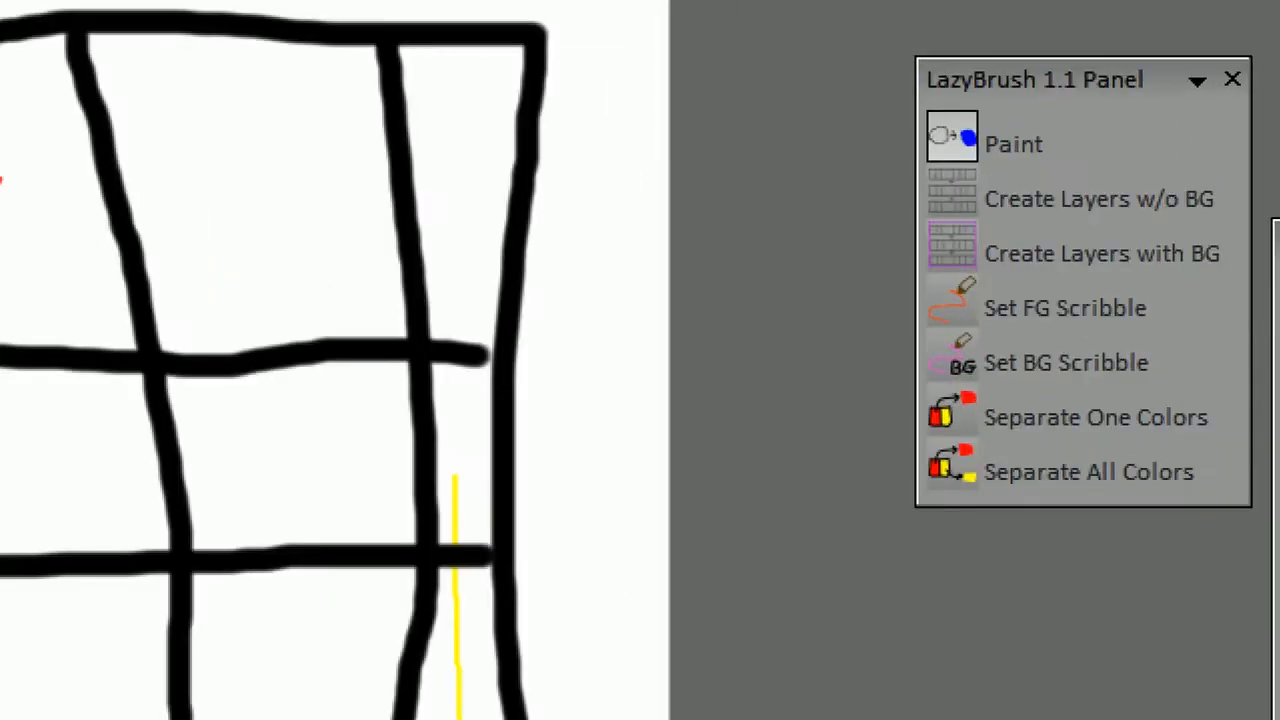
pyautogui.moveTo(909, 160); pyautogui.dragTo(1071, 158)
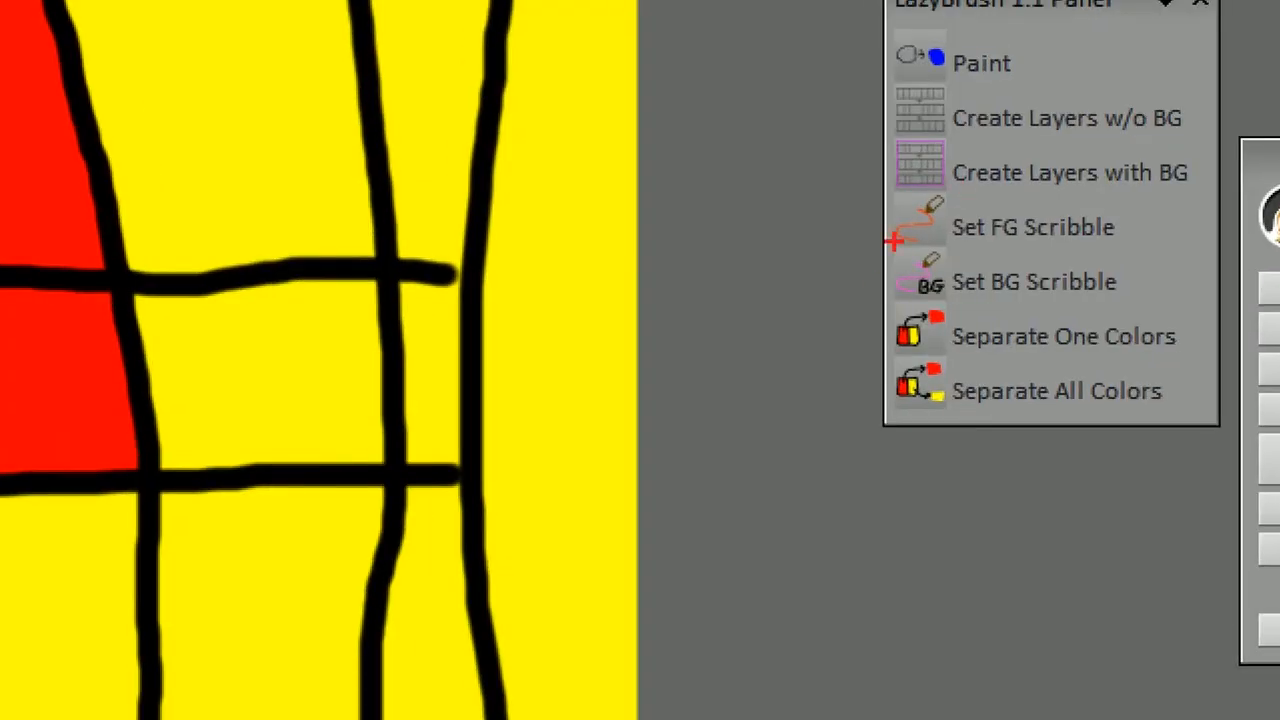
# Draw a magenta background scribble outside the frame along its right side and lower right corner, and repaint the drawing.
pyautogui.moveTo(884, 294); pyautogui.dragTo(1150, 290)
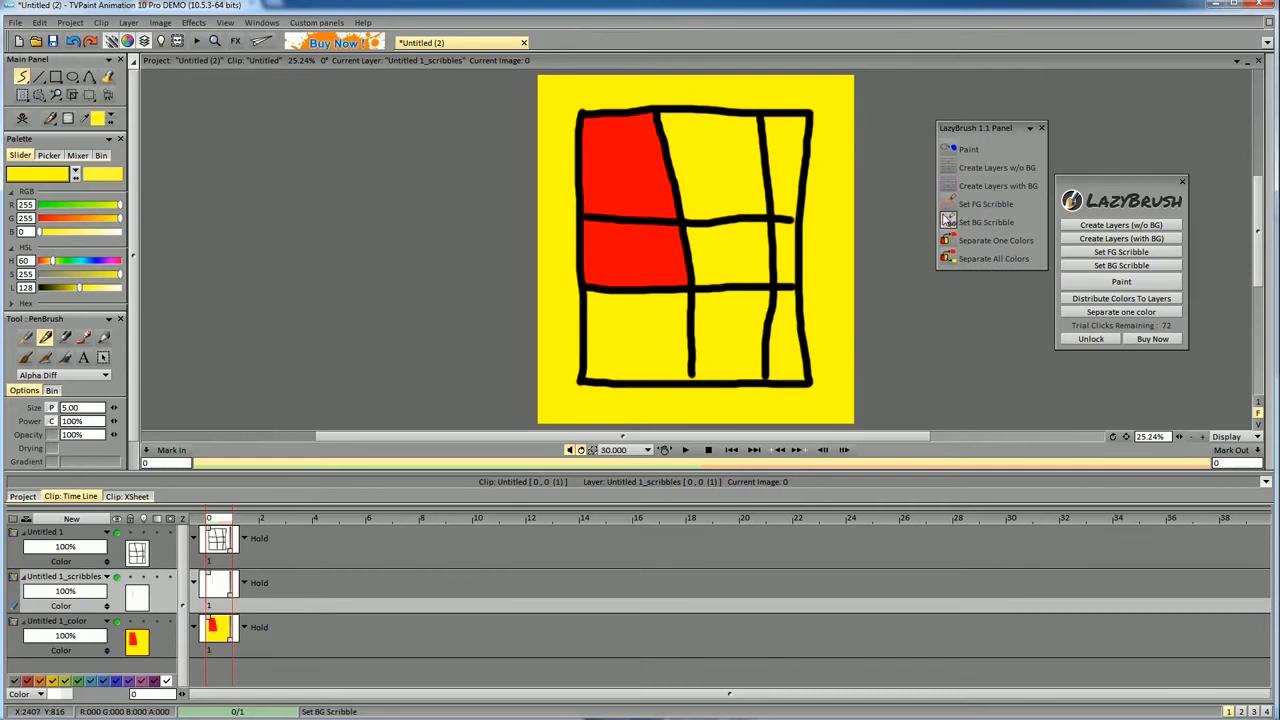
pyautogui.click(948, 208)
pyautogui.moveTo(825, 103)
pyautogui.mouseDown()
pyautogui.moveTo(839, 211)
pyautogui.moveTo(832, 363)
pyautogui.moveTo(822, 408)
pyautogui.moveTo(772, 393)
pyautogui.mouseUp()
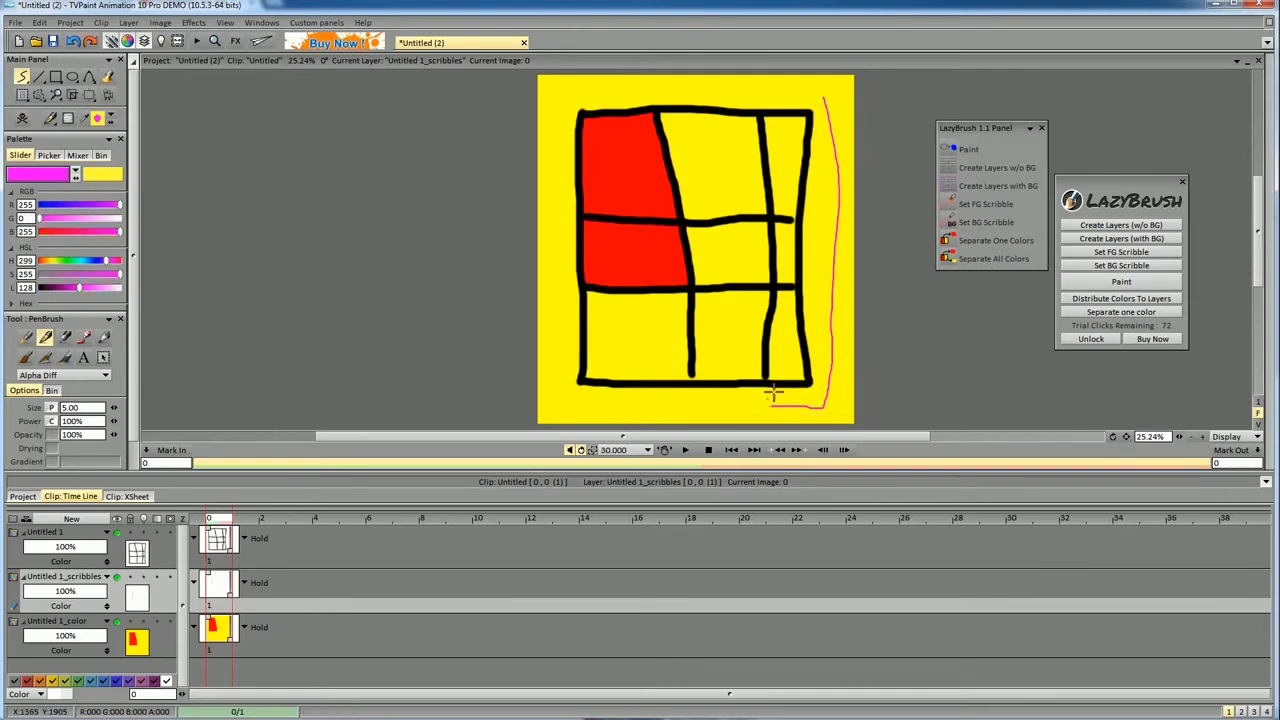
pyautogui.click(947, 149)
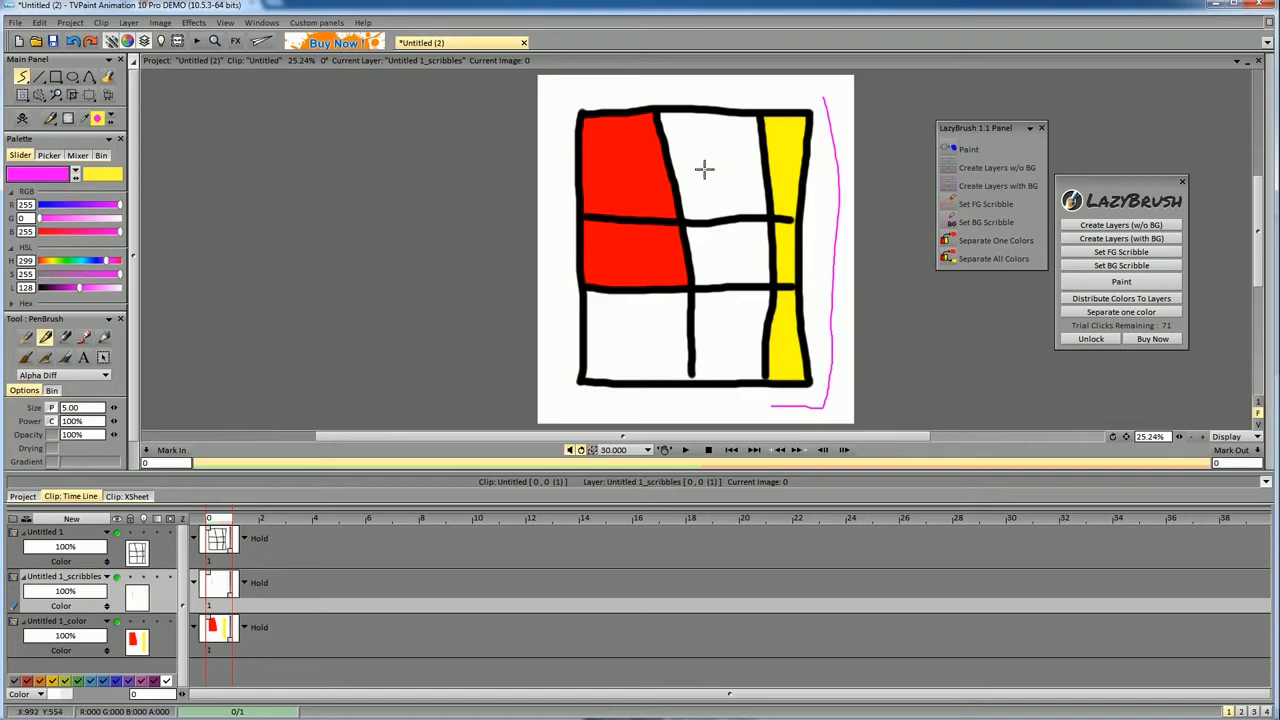
# Draw a green foreground scribble (RGB 43, 255, 0) in the upper middle cell.
pyautogui.click(947, 203)
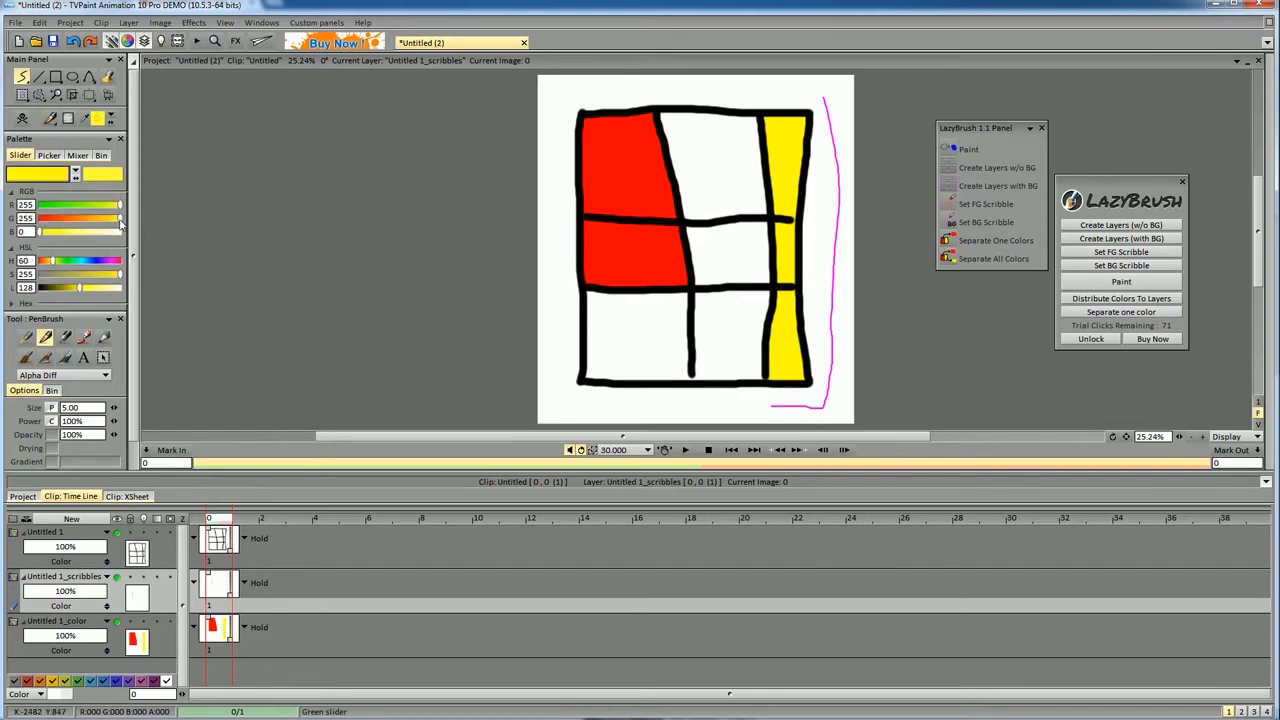
pyautogui.moveTo(120, 205); pyautogui.dragTo(40, 205)
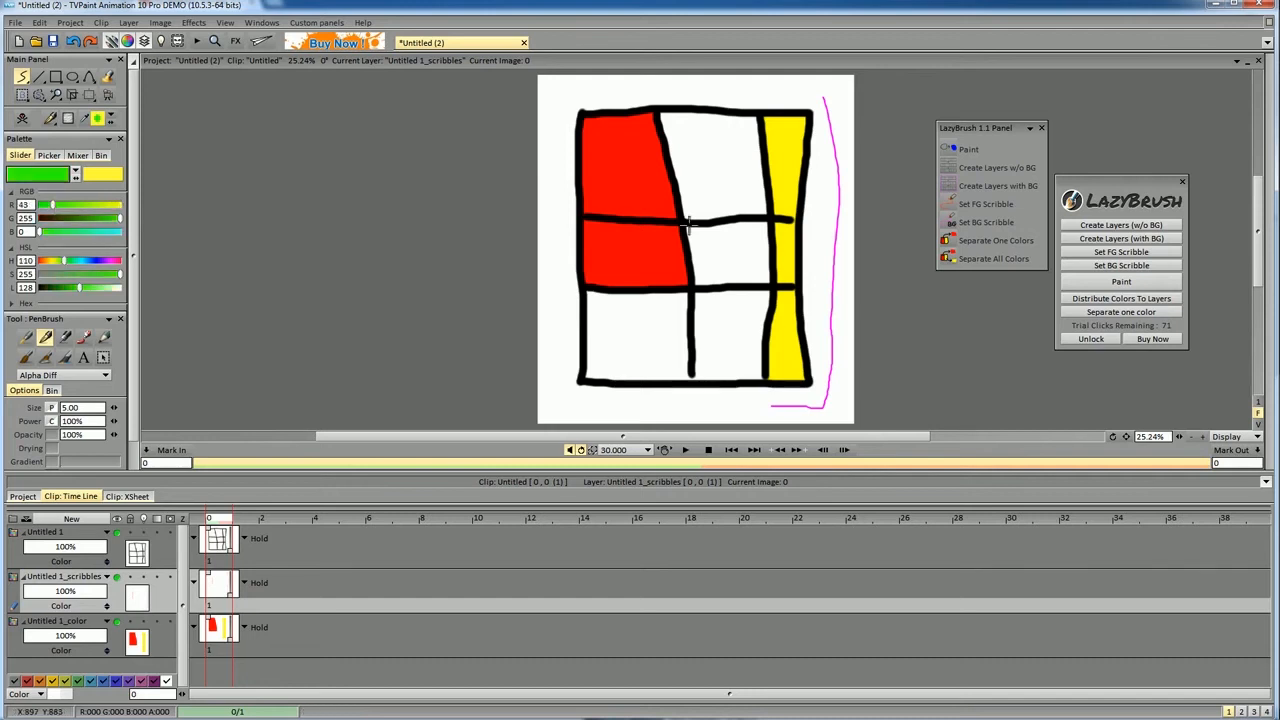
pyautogui.moveTo(708, 162); pyautogui.dragTo(700, 200)
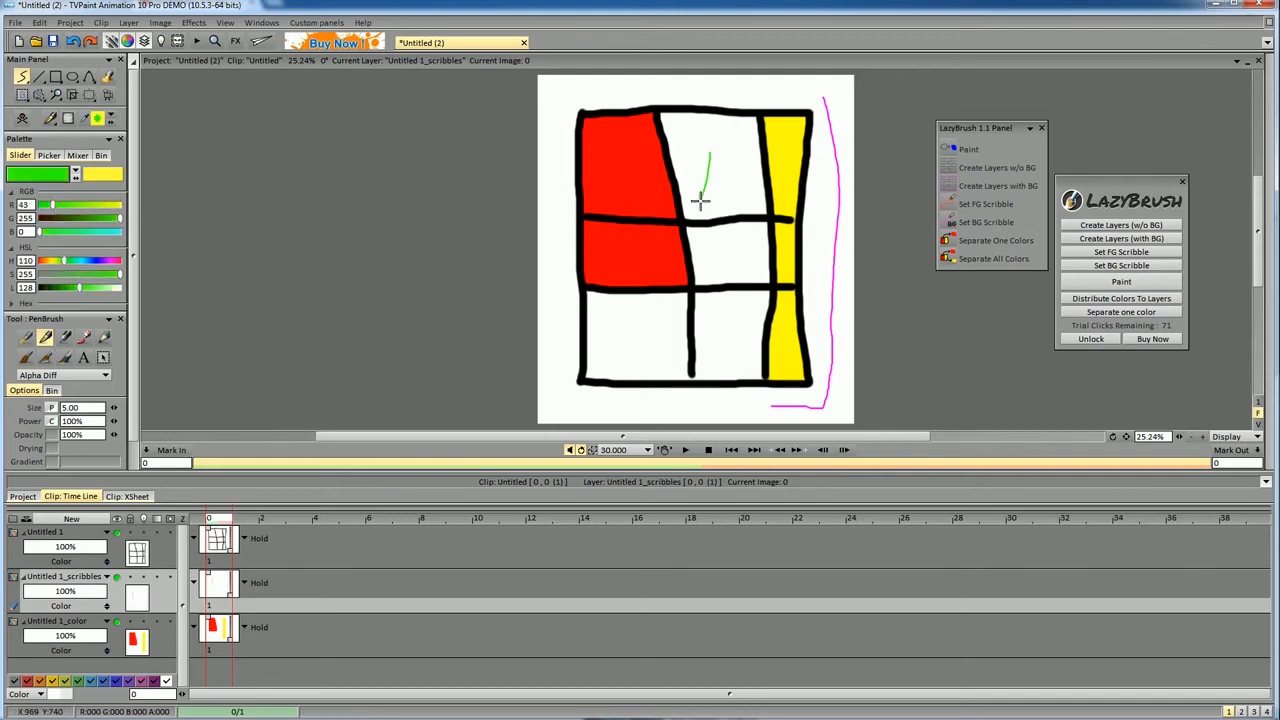
# Draw a blue foreground scribble (RGB 8, 1, 255) across the lower left and lower middle cells and repaint the drawing.
pyautogui.click(68, 263)
pyautogui.moveTo(68, 263); pyautogui.dragTo(93, 261)
pyautogui.moveTo(722, 322); pyautogui.dragTo(667, 328)
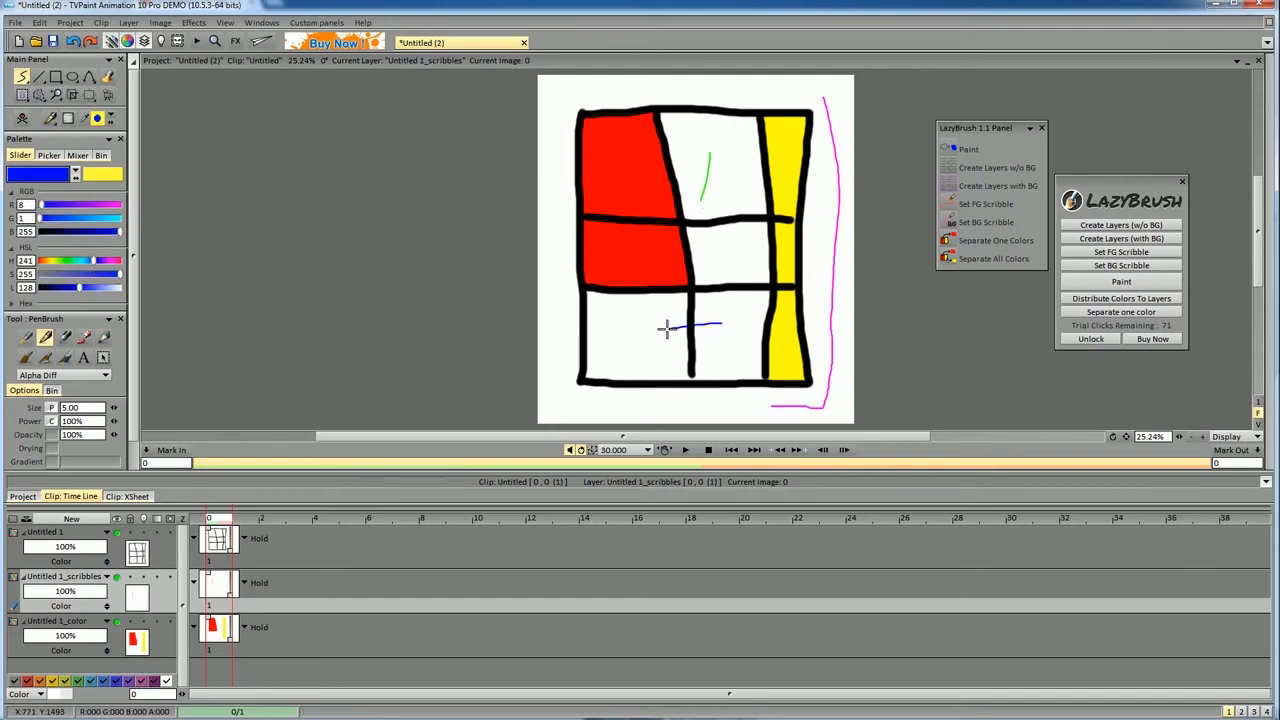
pyautogui.click(953, 149)
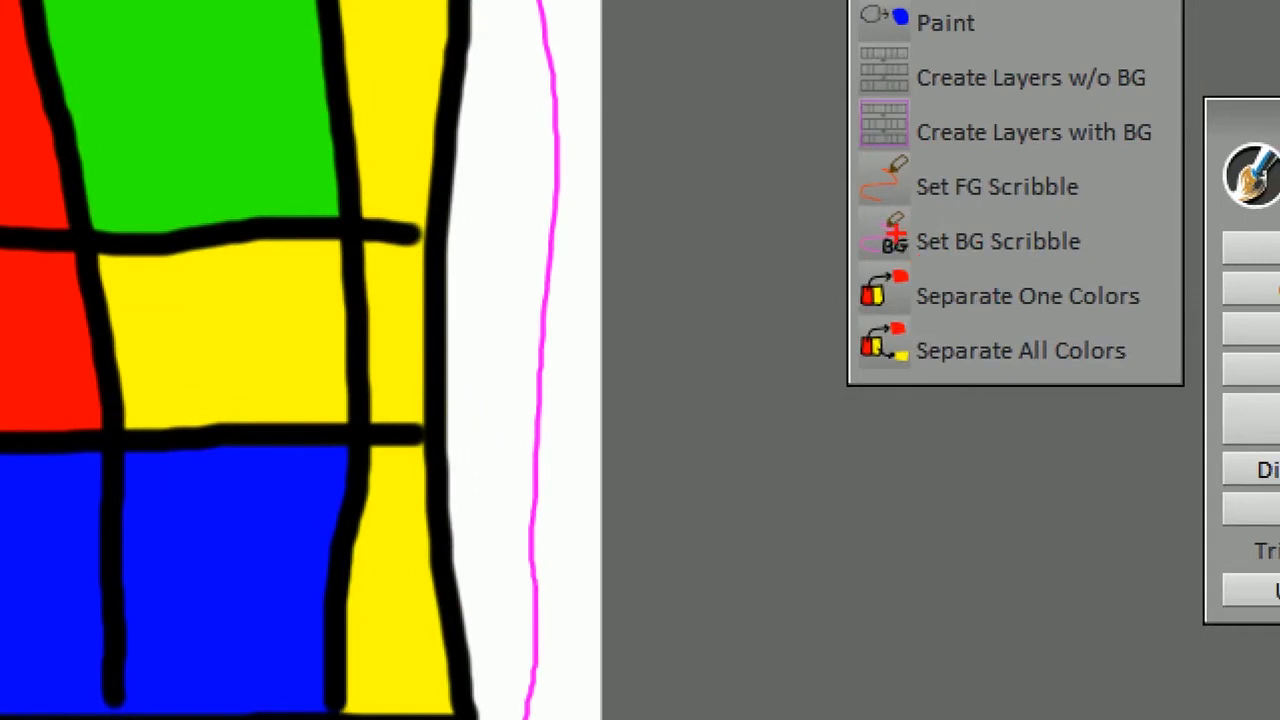
# Draw a magenta background scribble in the centre cell and repaint so that cell is left unfilled.
pyautogui.moveTo(910, 262); pyautogui.dragTo(1064, 252)
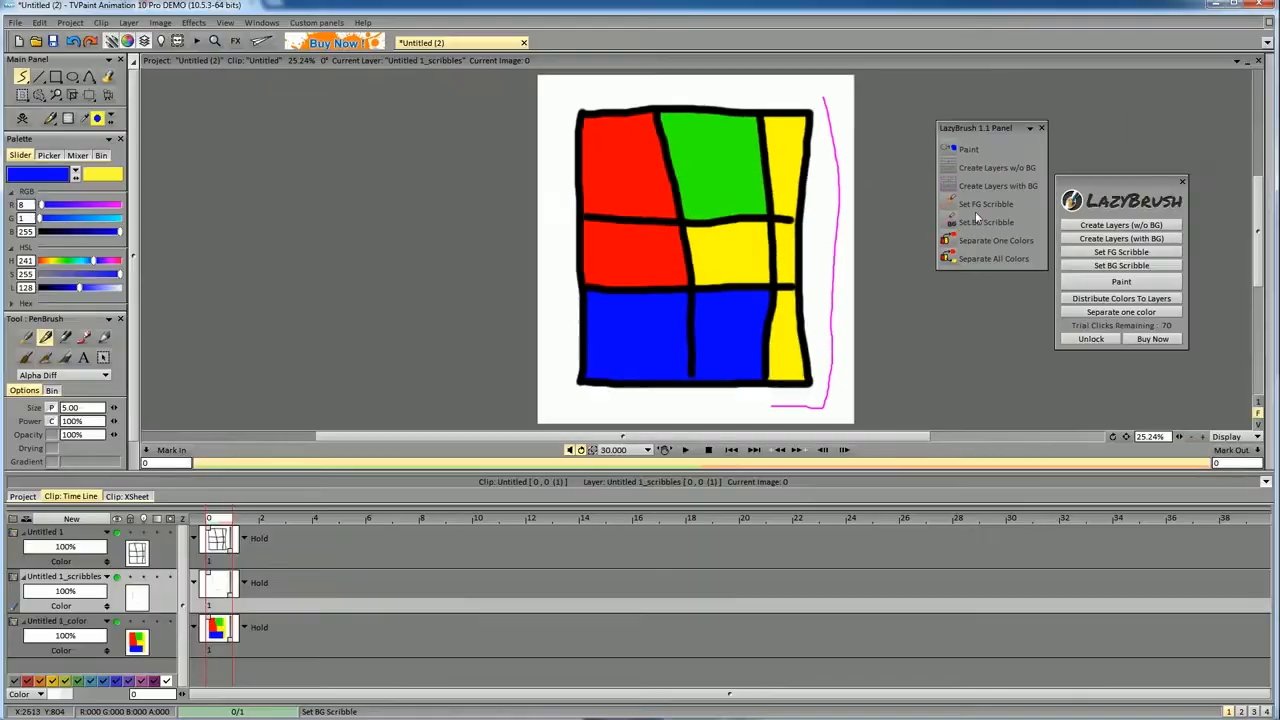
pyautogui.click(886, 243)
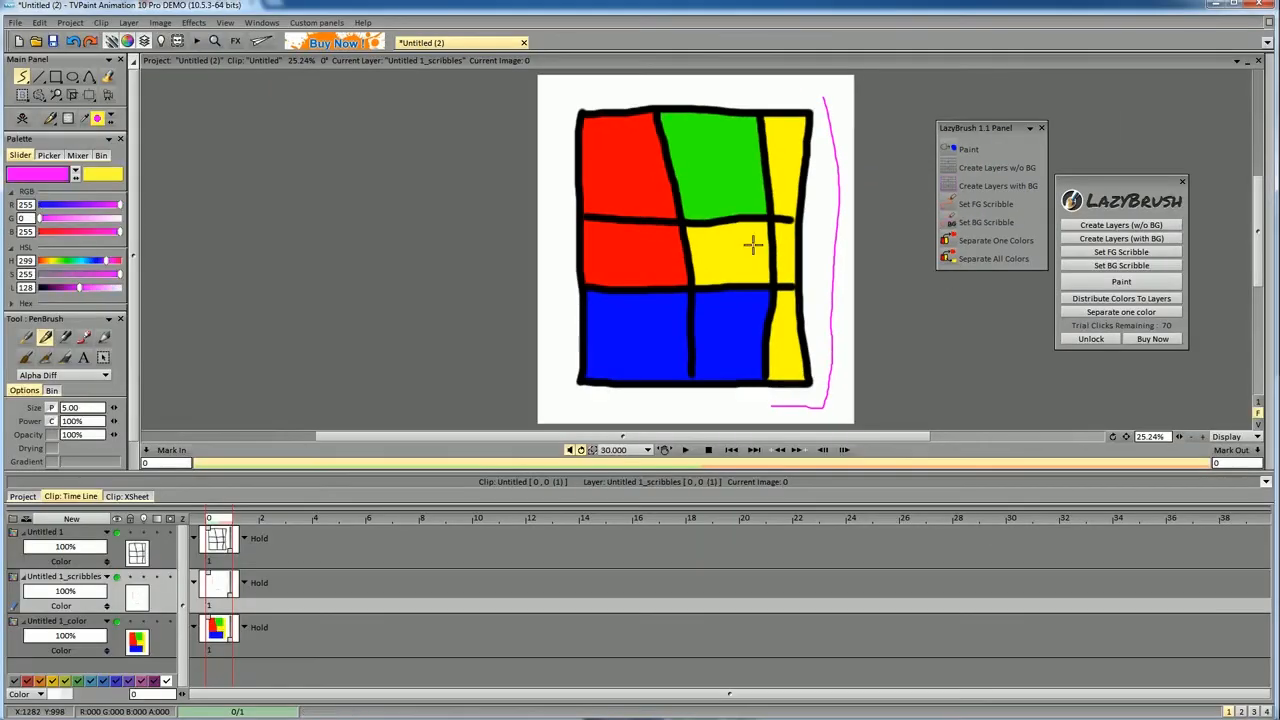
pyautogui.moveTo(750, 245); pyautogui.dragTo(722, 256)
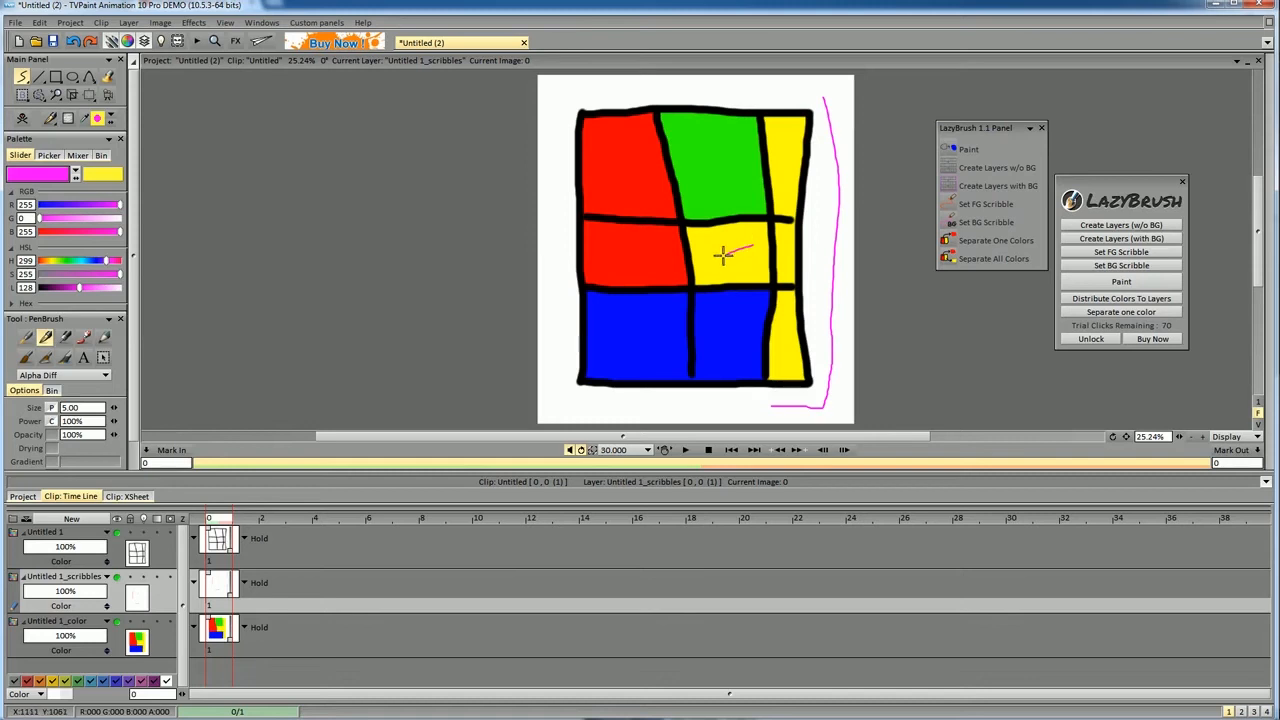
pyautogui.click(948, 150)
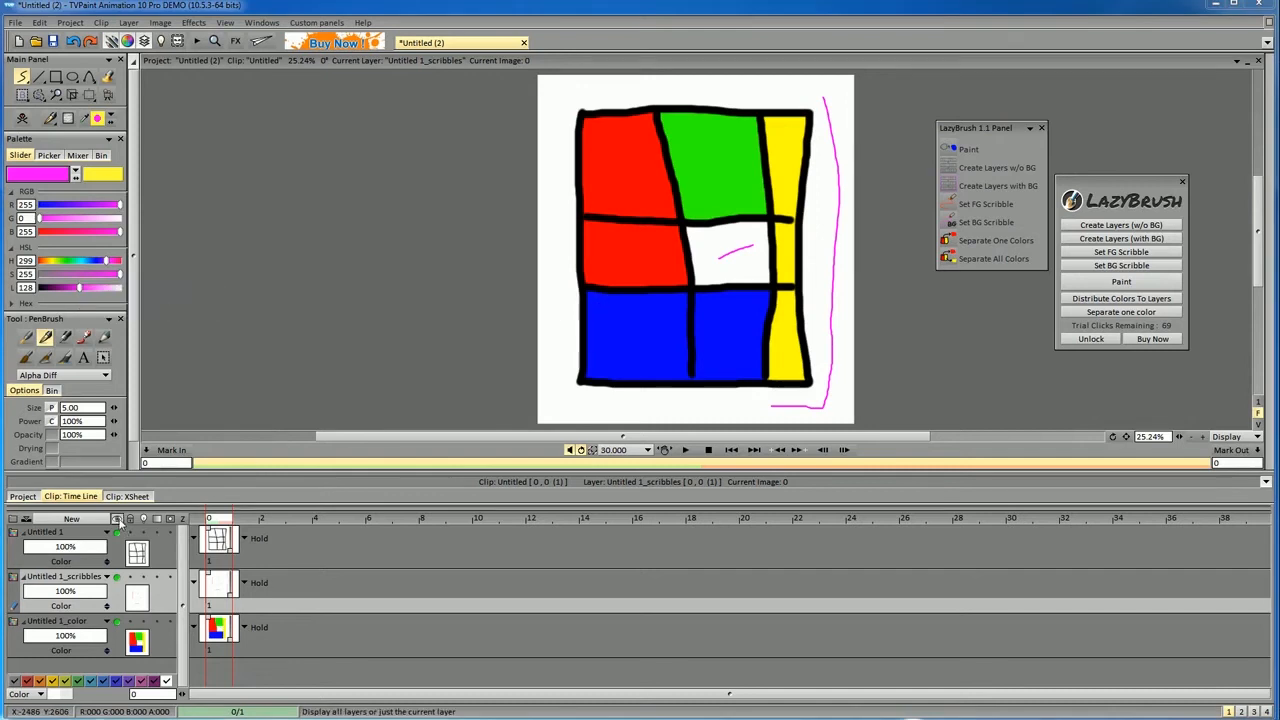
# Examine the line, scribbles and color layers one at a time, and restore the display of all layers.
pyautogui.click(132, 519)
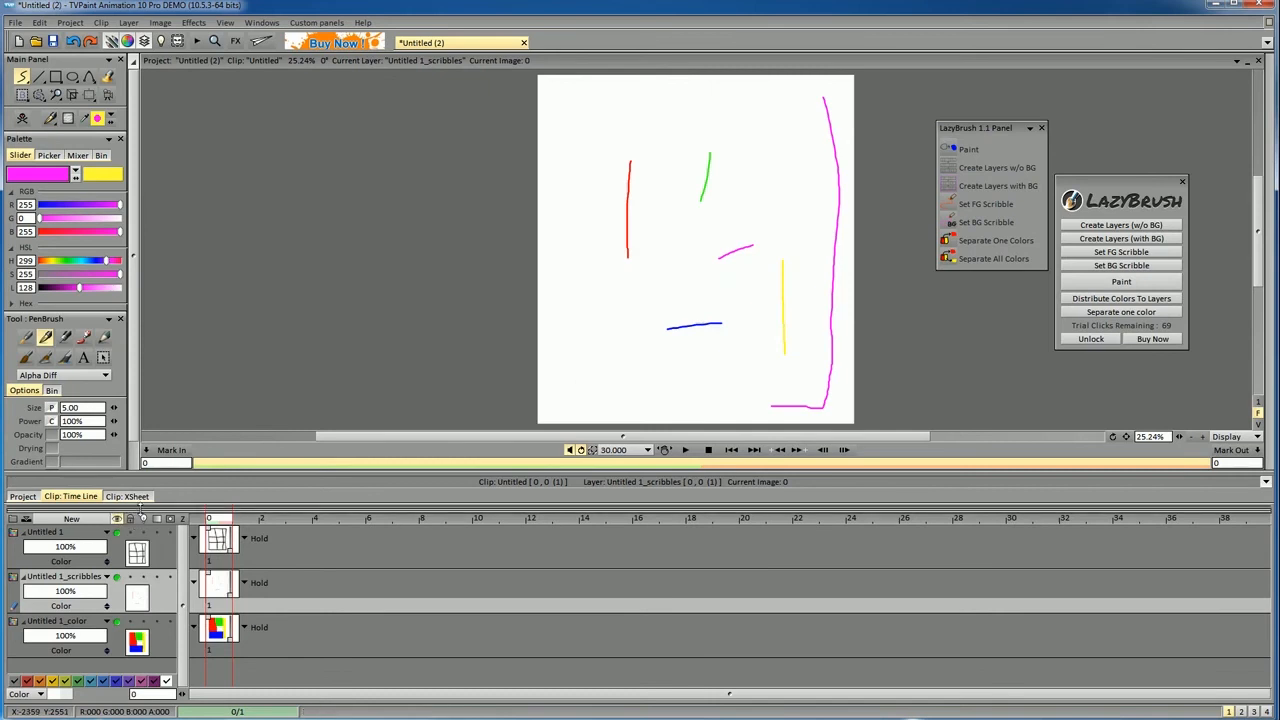
pyautogui.press('Up')
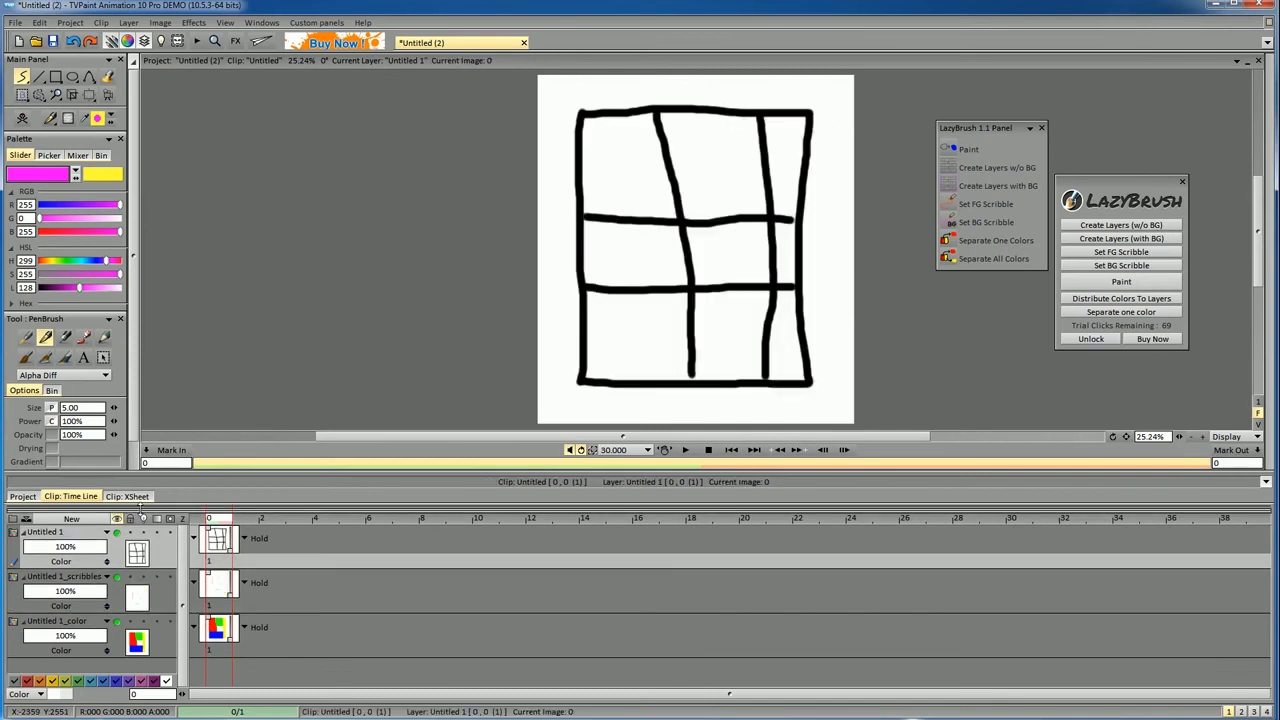
pyautogui.press('Down')
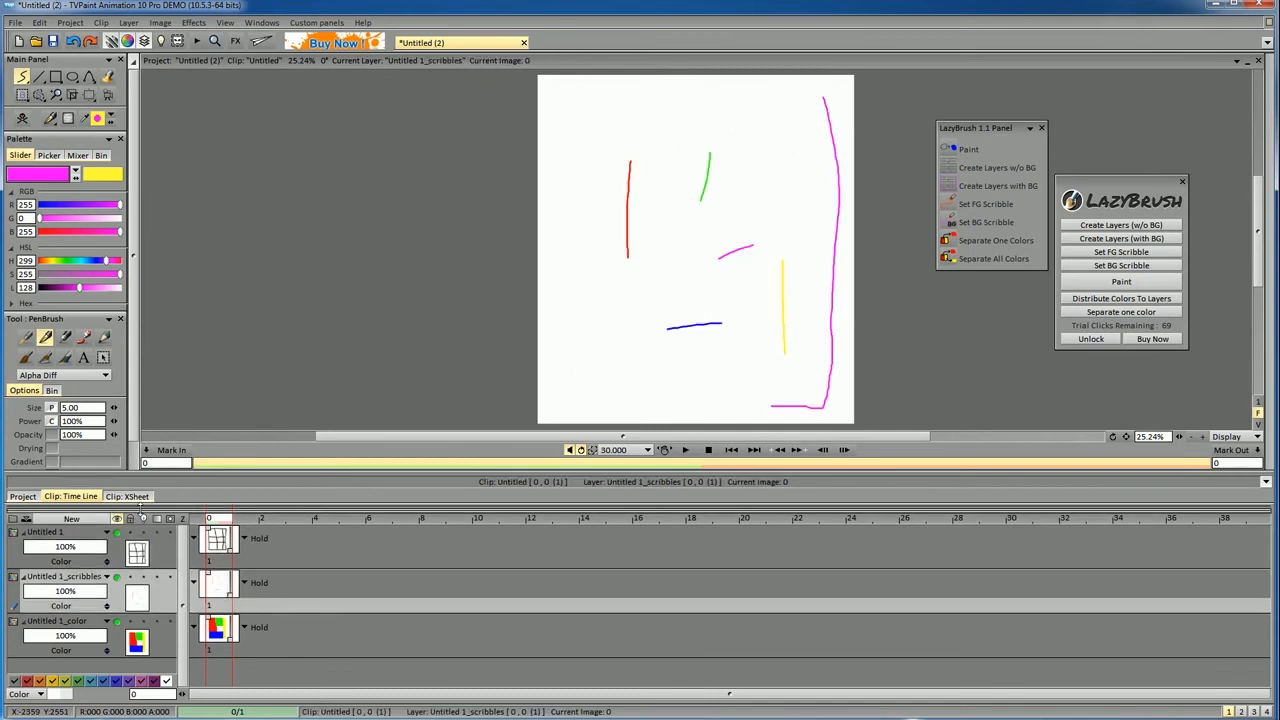
pyautogui.press('Down')
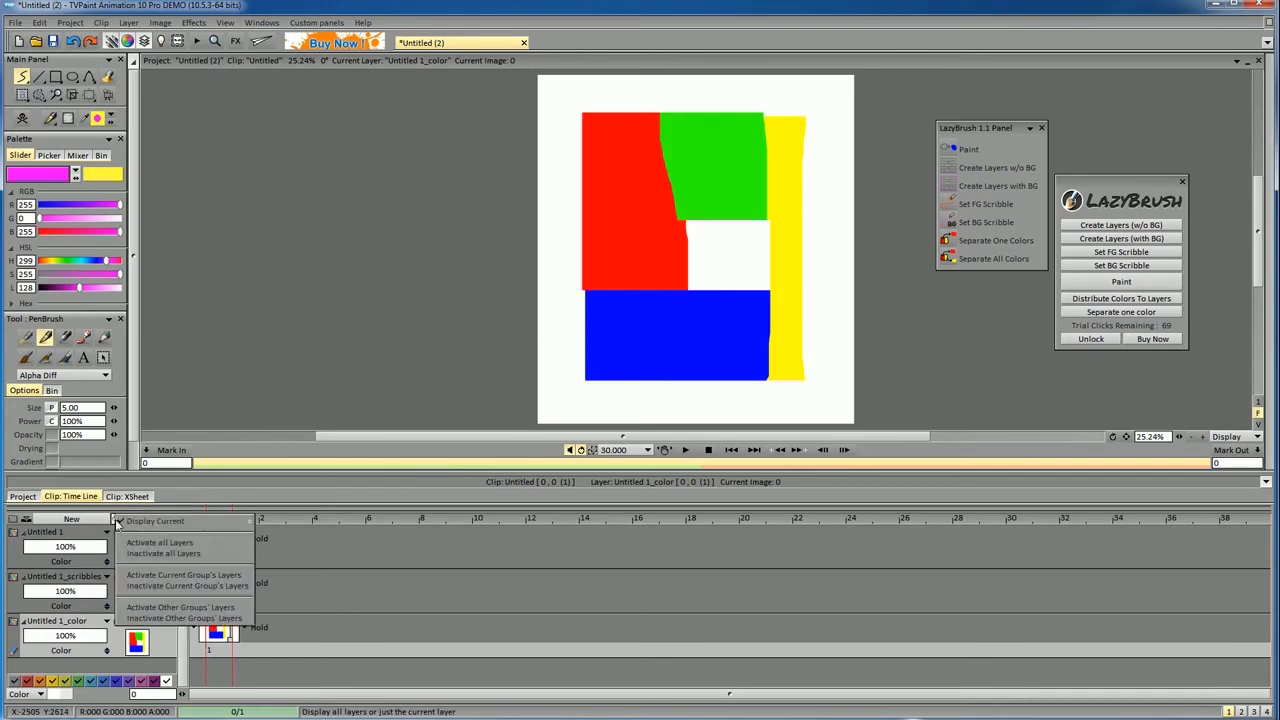
pyautogui.click(141, 522)
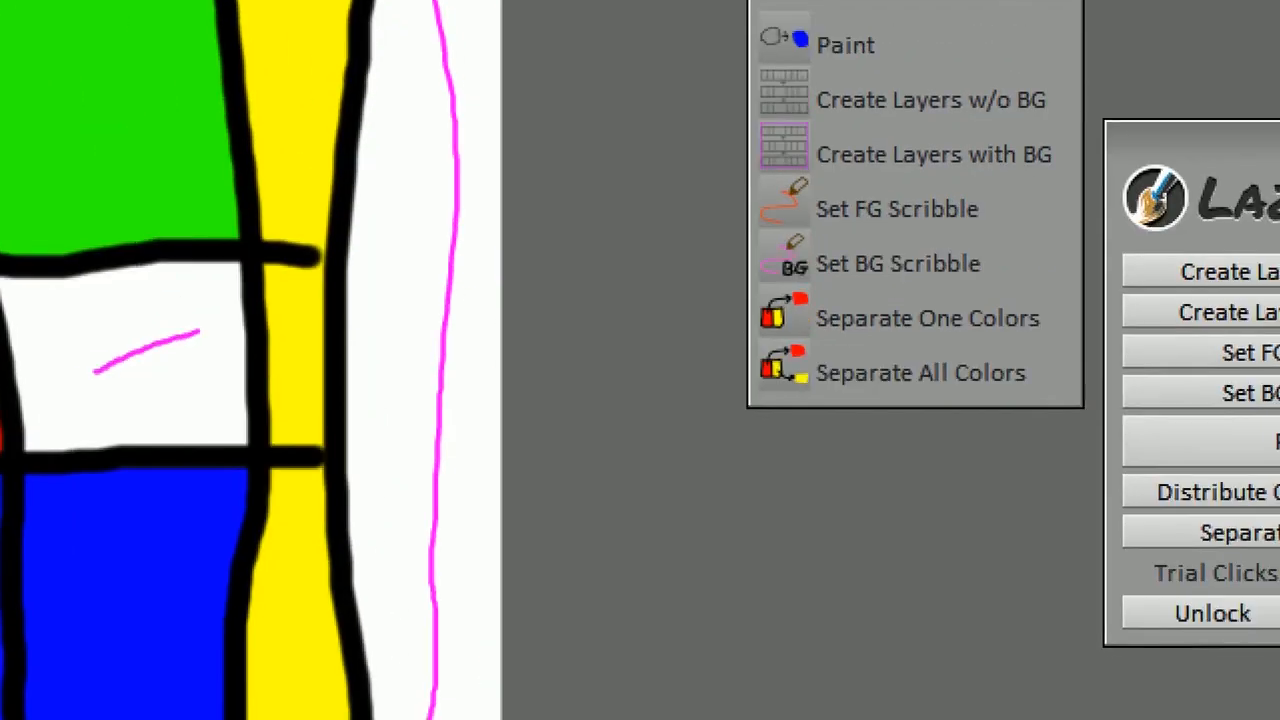
# Separate all colors of the painted color layer onto individual layers and inspect them with only the current layer displayed.
pyautogui.moveTo(750, 332)
pyautogui.mouseDown()
pyautogui.moveTo(851, 348)
pyautogui.moveTo(1033, 345)
pyautogui.mouseUp()
pyautogui.moveTo(766, 397); pyautogui.dragTo(1031, 395)
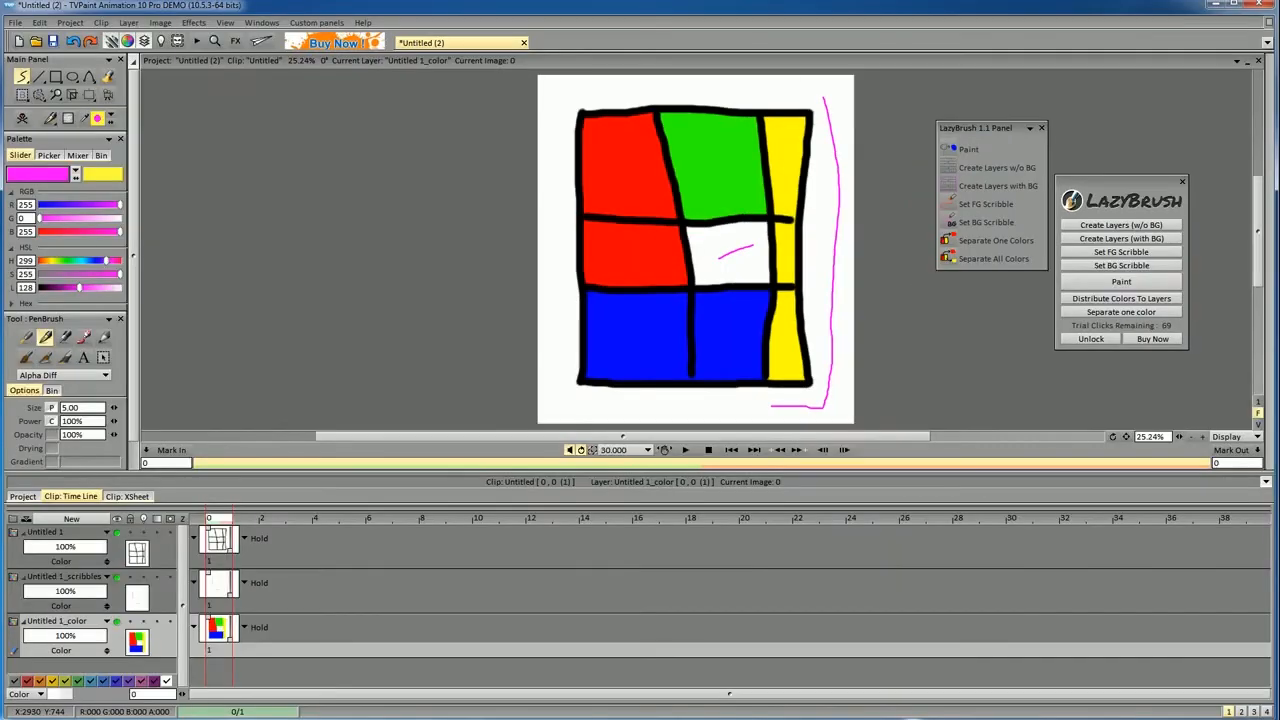
pyautogui.click(948, 258)
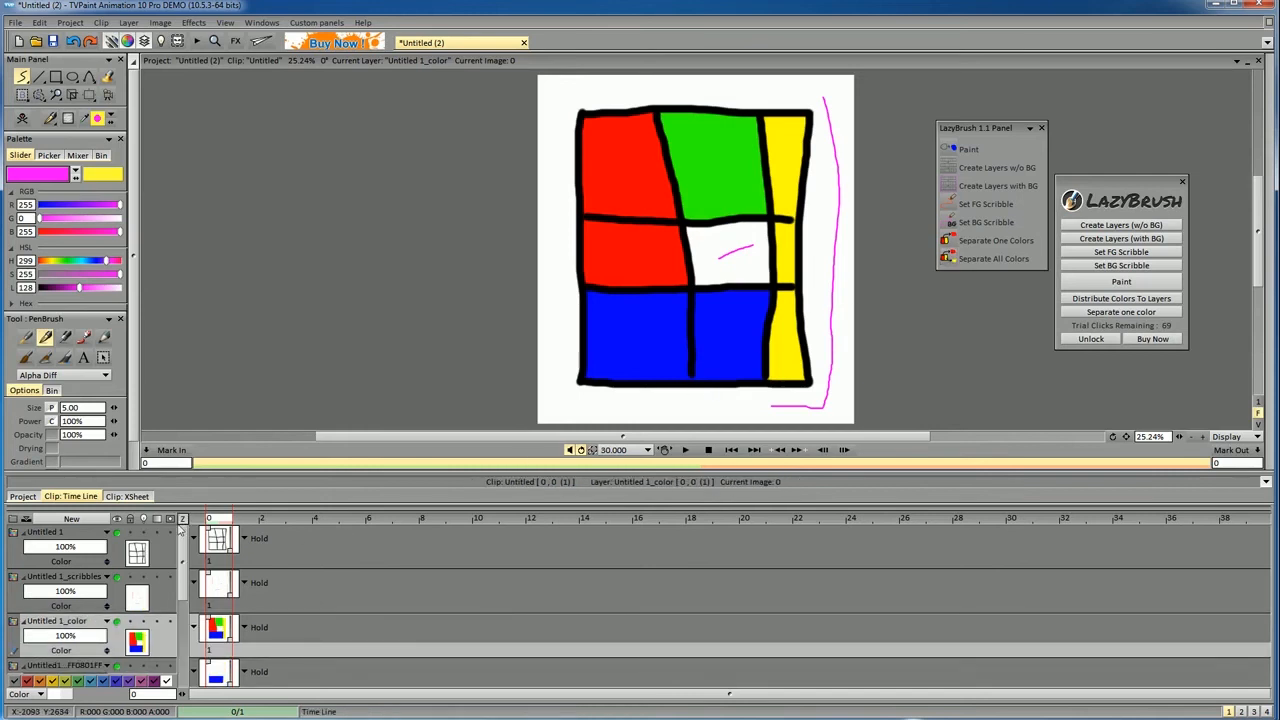
pyautogui.click(116, 518)
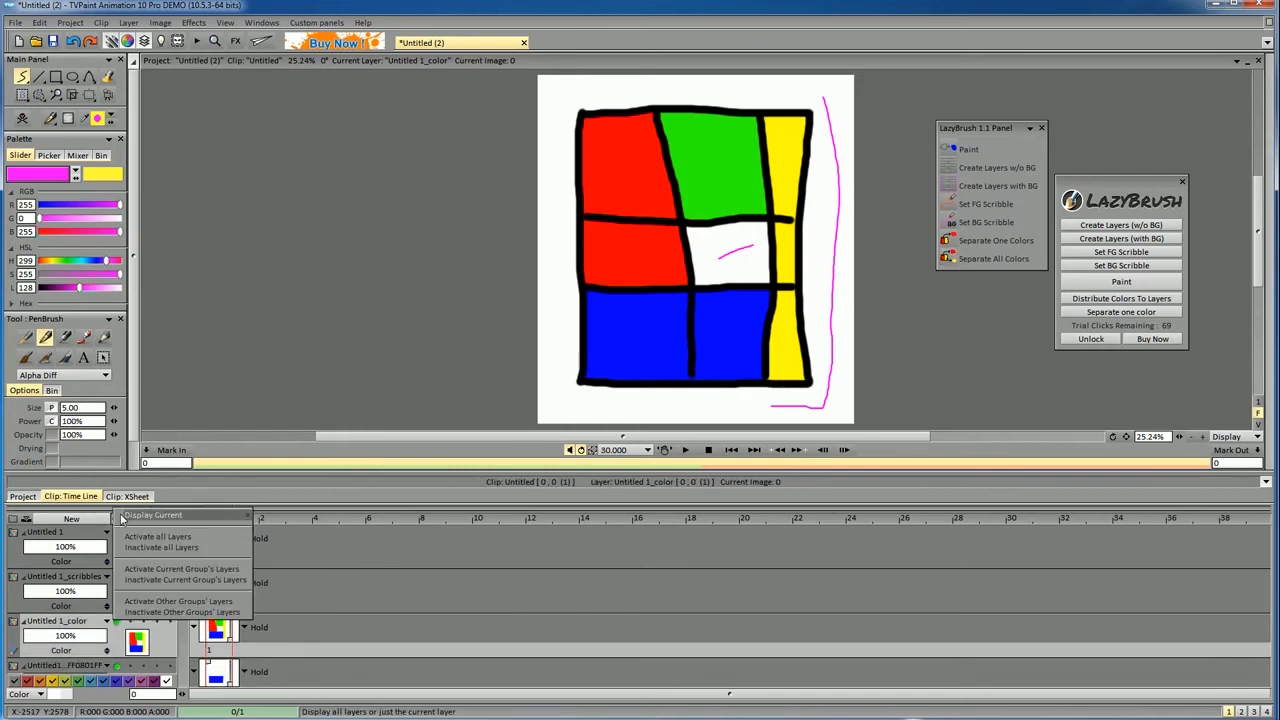
pyautogui.click(128, 520)
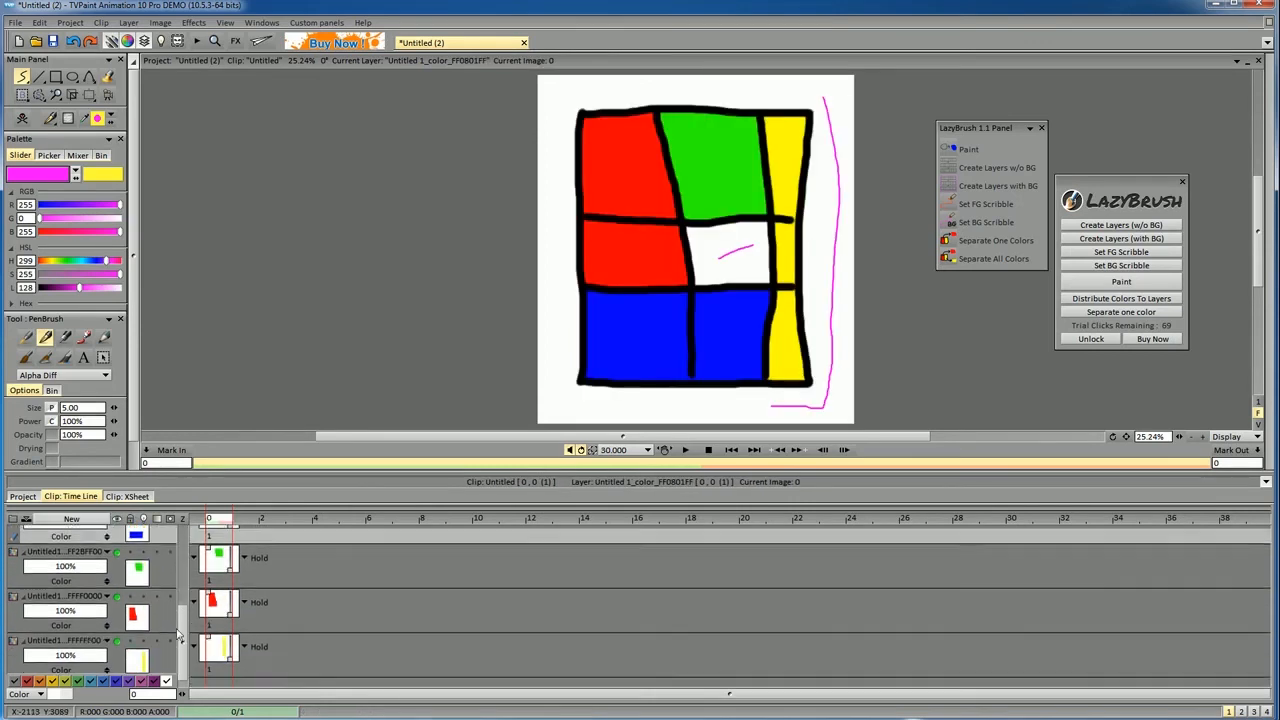
# Select the separated blue, green, red and yellow color layers together and delete them.
pyautogui.keyDown('shift'); pyautogui.click(60, 630); pyautogui.keyUp('shift')
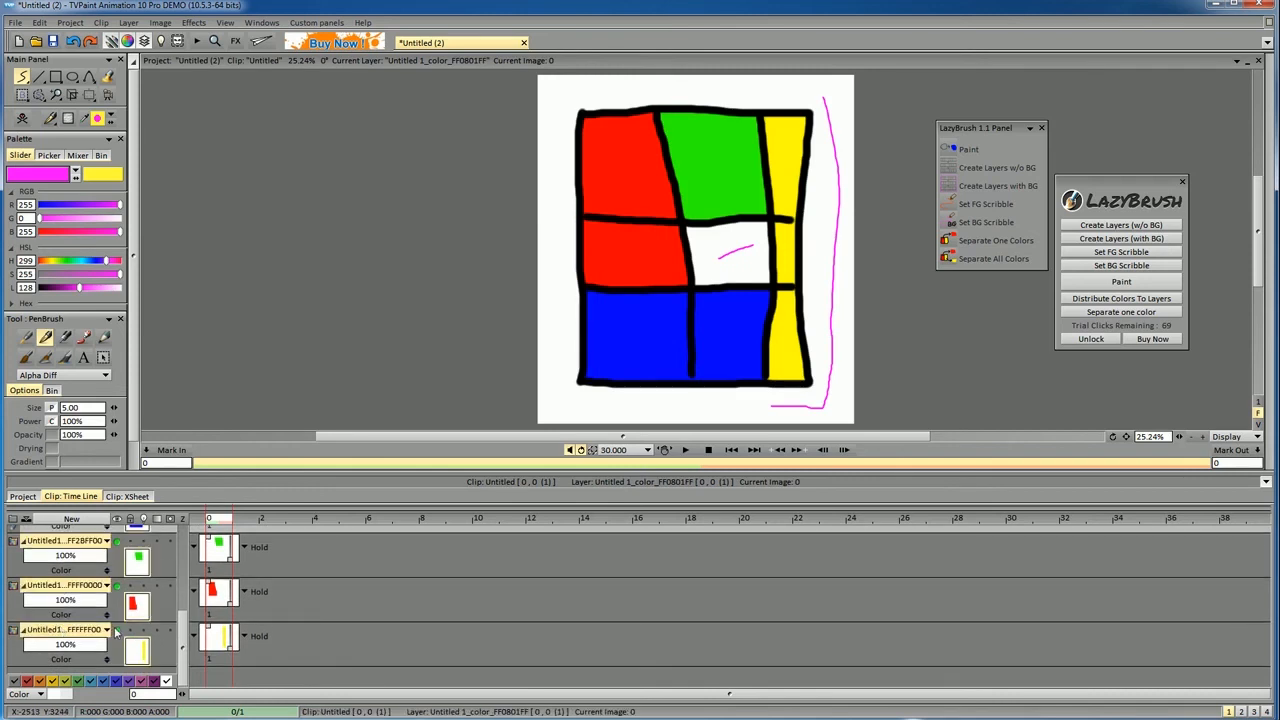
pyautogui.rightClick(107, 630)
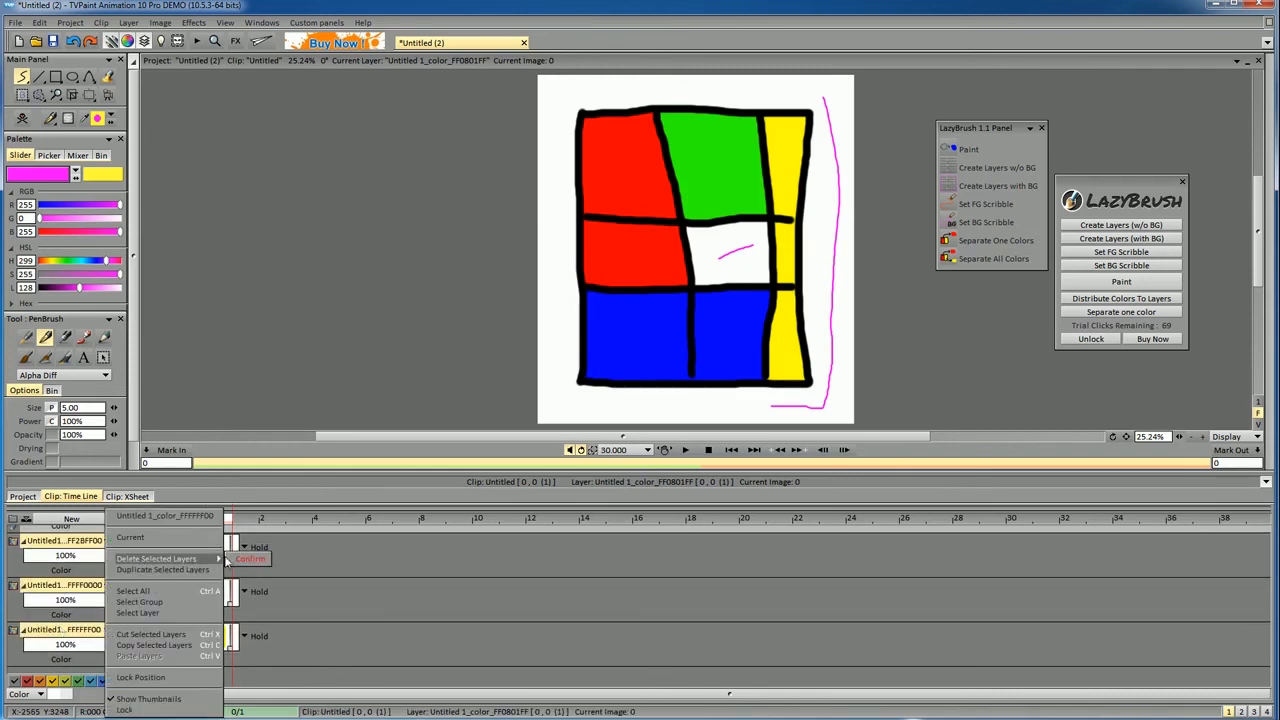
pyautogui.click(237, 560)
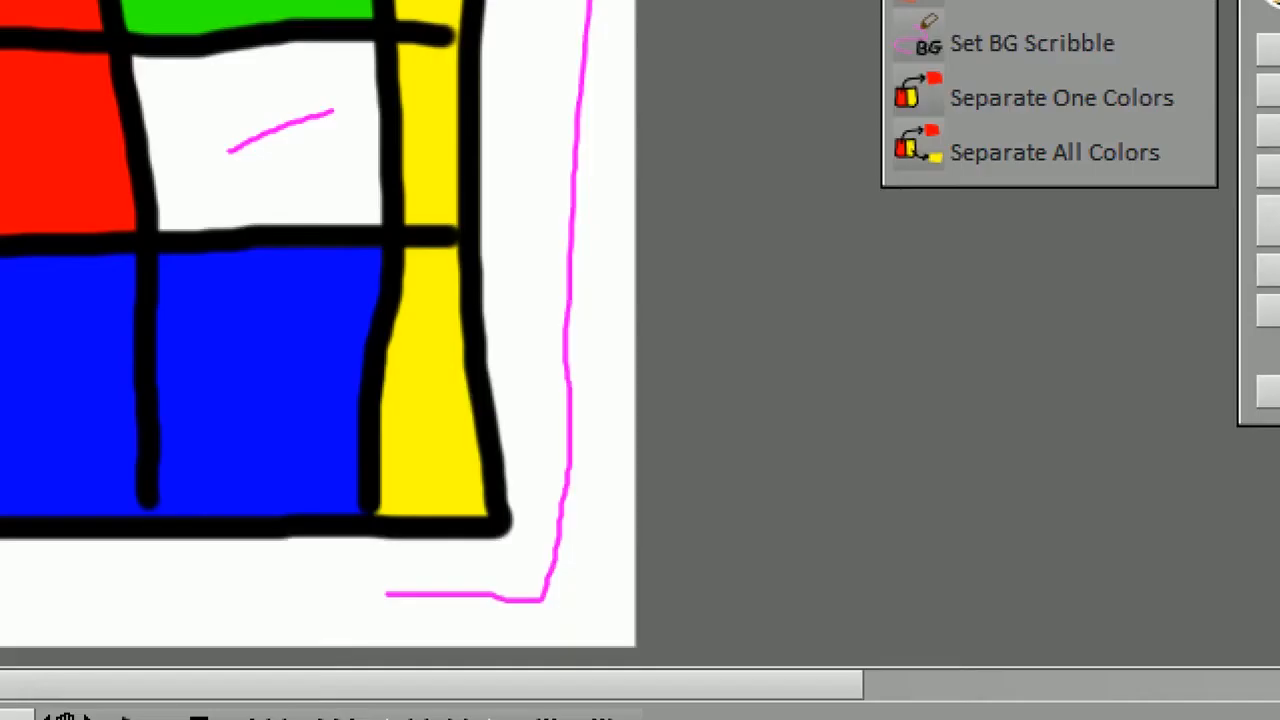
# Separate only the blue of the lower cells onto its own layer and check it by toggling the visibility of both color layers.
pyautogui.moveTo(959, 116); pyautogui.dragTo(1202, 112)
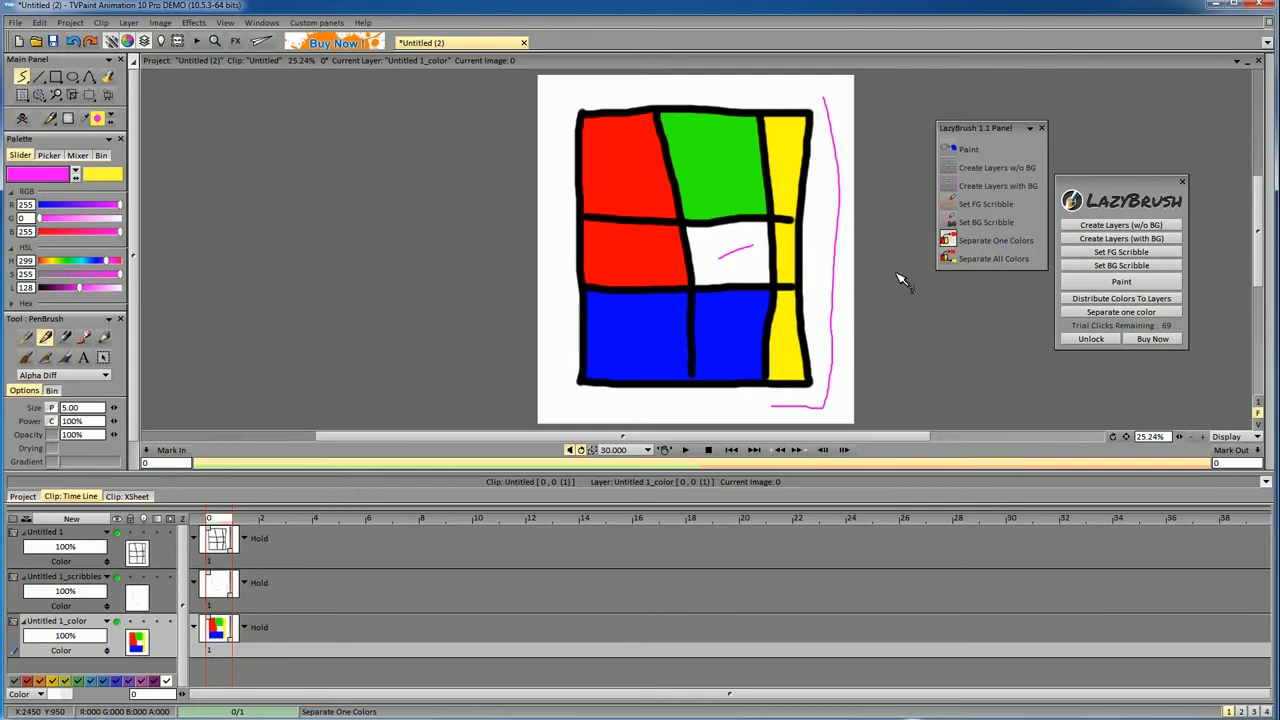
pyautogui.click(733, 340)
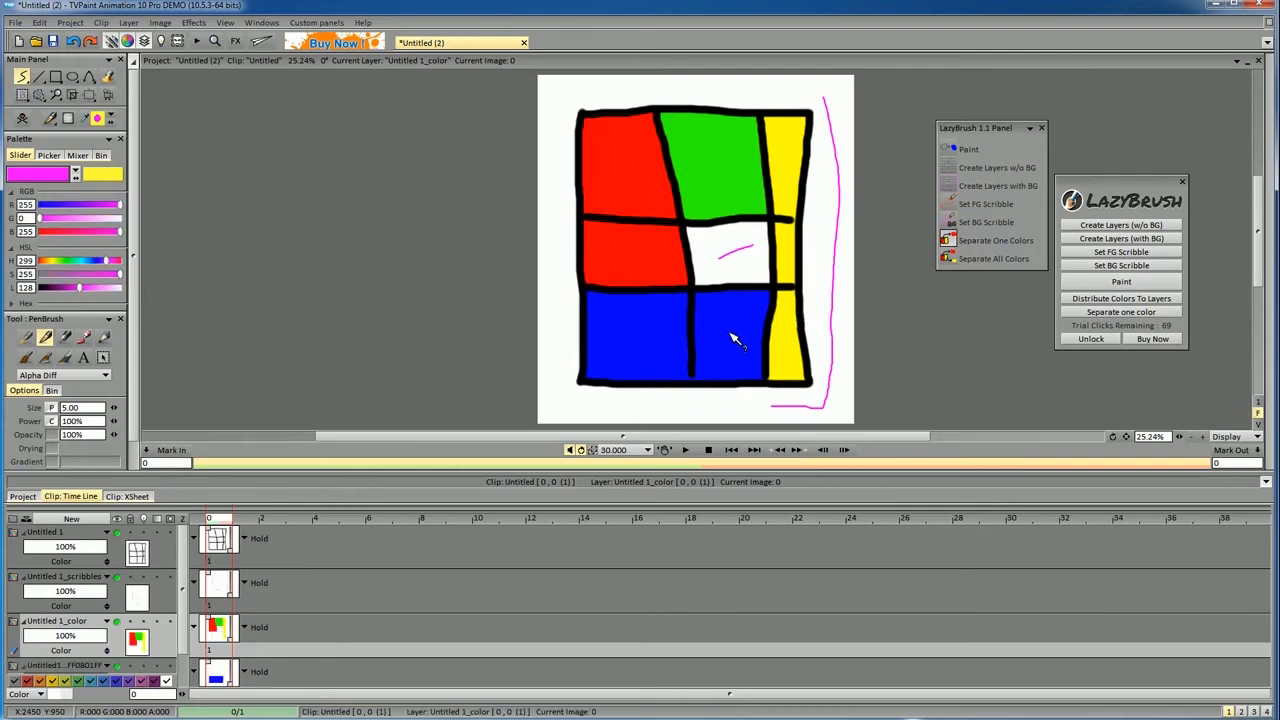
pyautogui.click(117, 623)
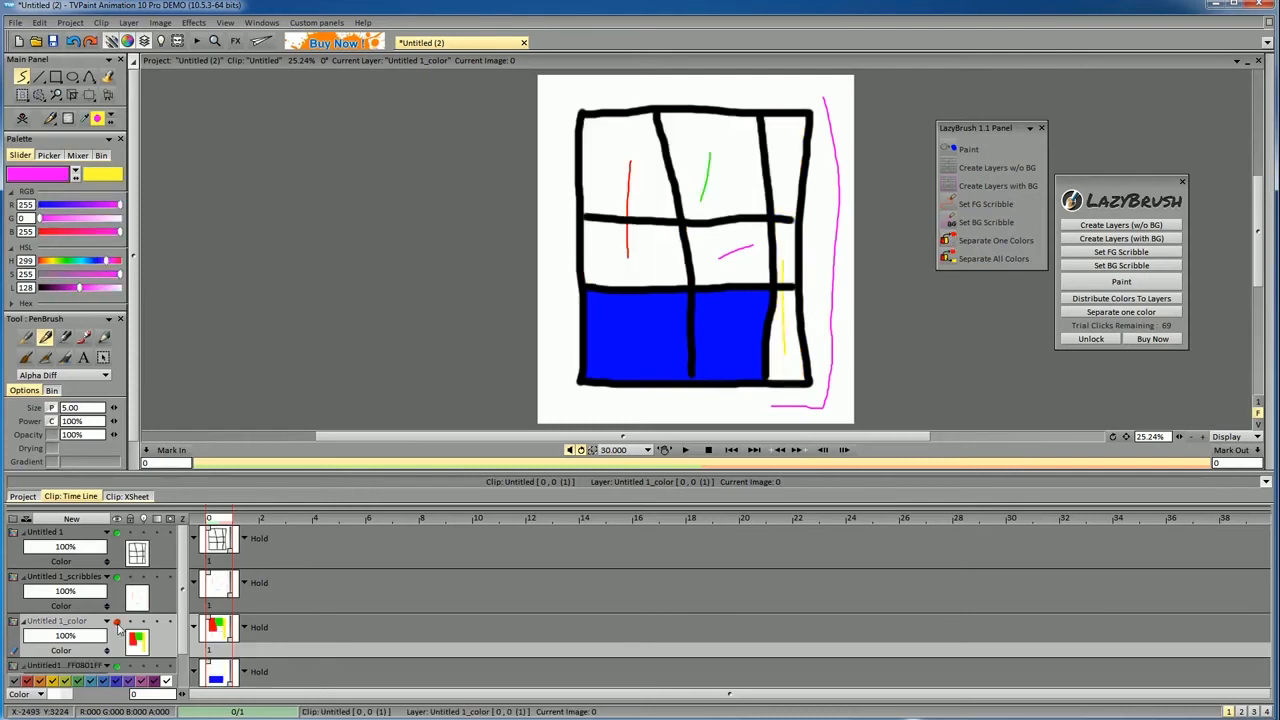
pyautogui.click(117, 623)
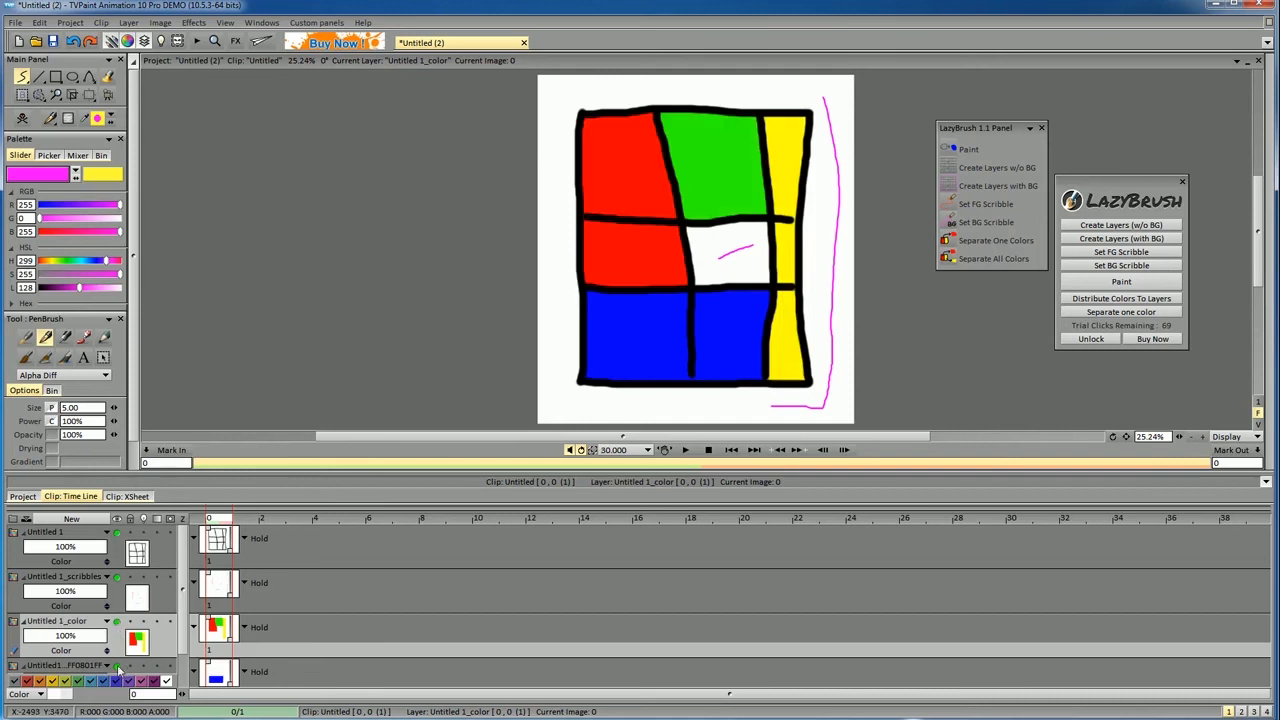
pyautogui.click(117, 667)
pyautogui.click(117, 667)
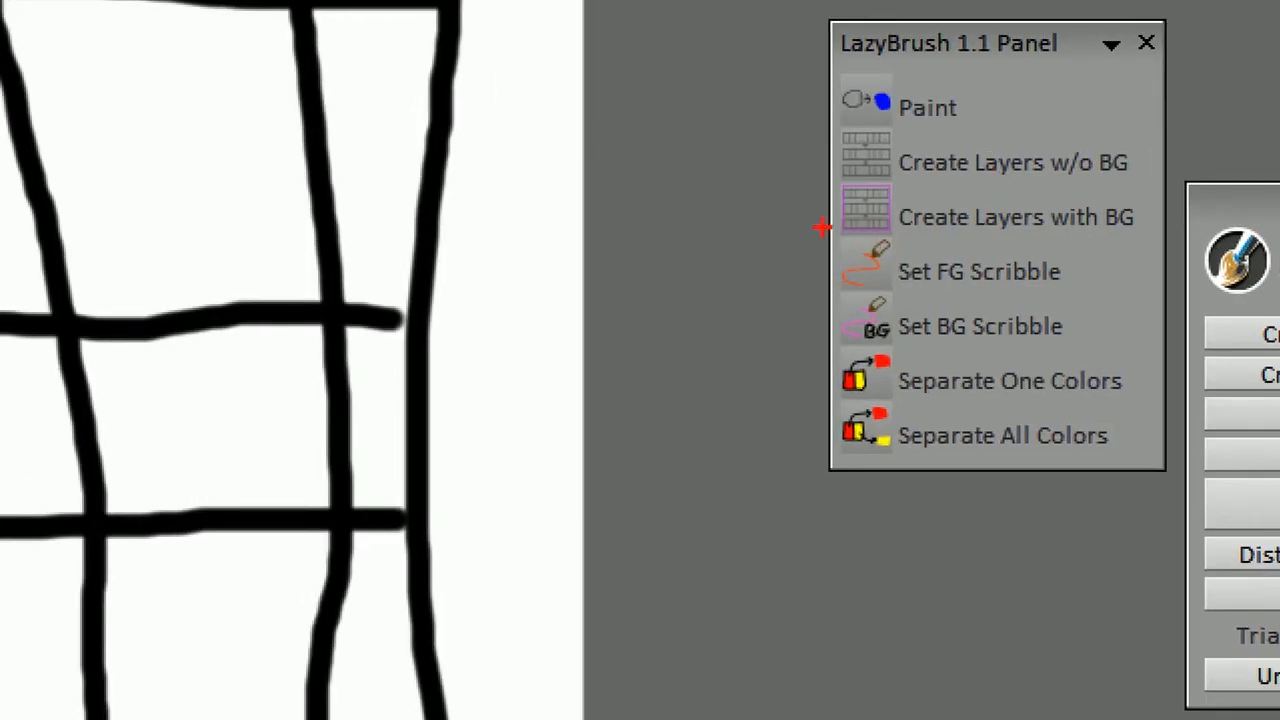
# Create LazyBrush layers with background and paint the drawing from a blue scribble (RGB 71, 1, 255) looped around the centre cell.
pyautogui.moveTo(821, 228); pyautogui.dragTo(1155, 226)
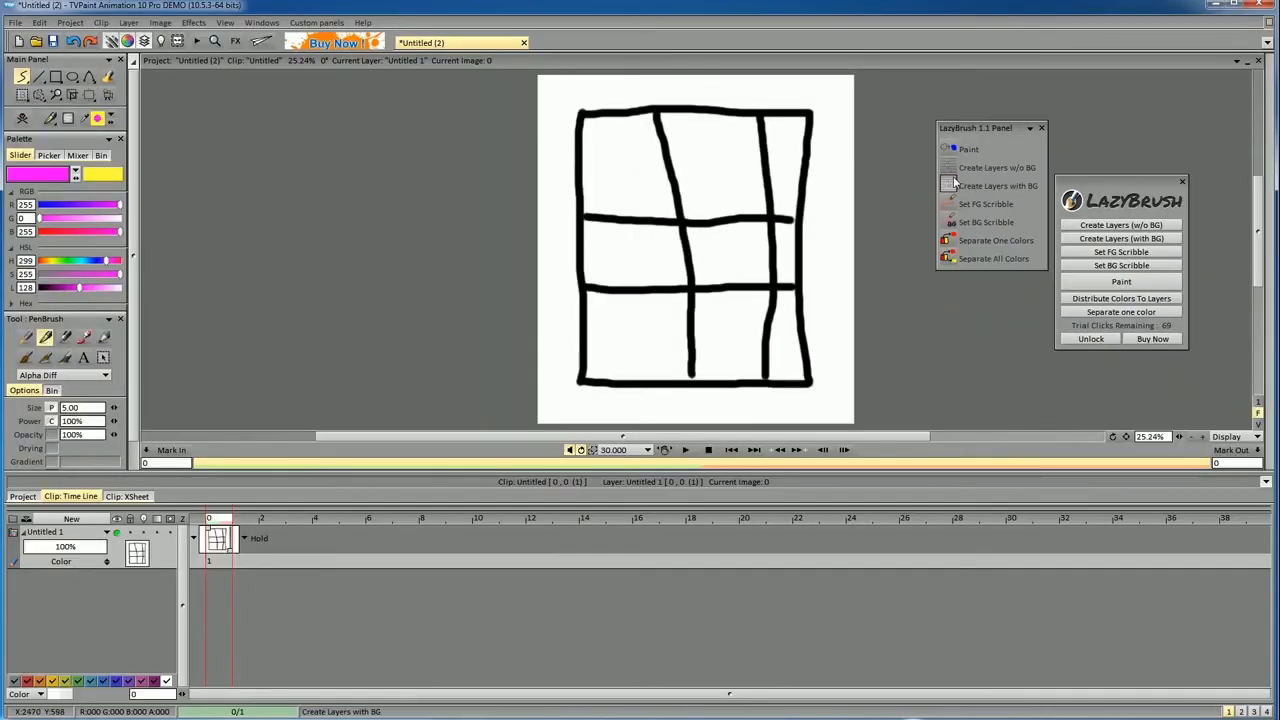
pyautogui.click(952, 183)
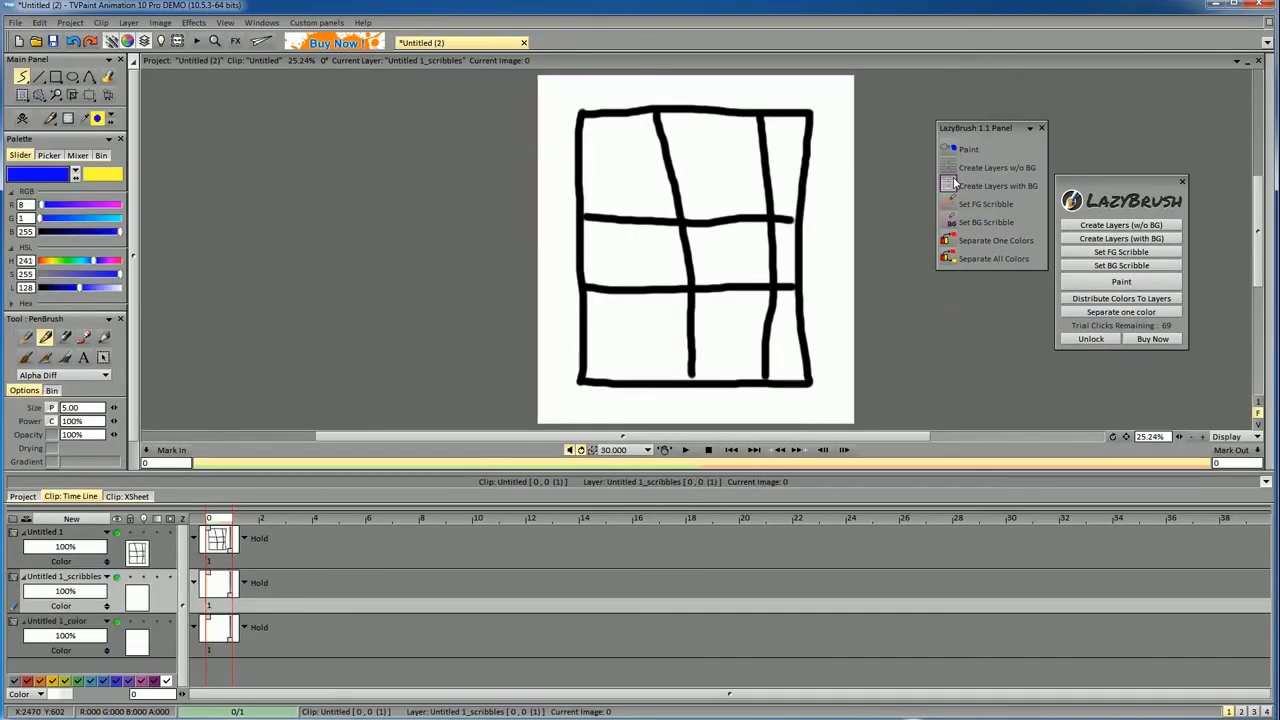
pyautogui.moveTo(771, 180)
pyautogui.mouseDown()
pyautogui.moveTo(639, 266)
pyautogui.moveTo(657, 320)
pyautogui.moveTo(765, 332)
pyautogui.moveTo(785, 207)
pyautogui.mouseUp()
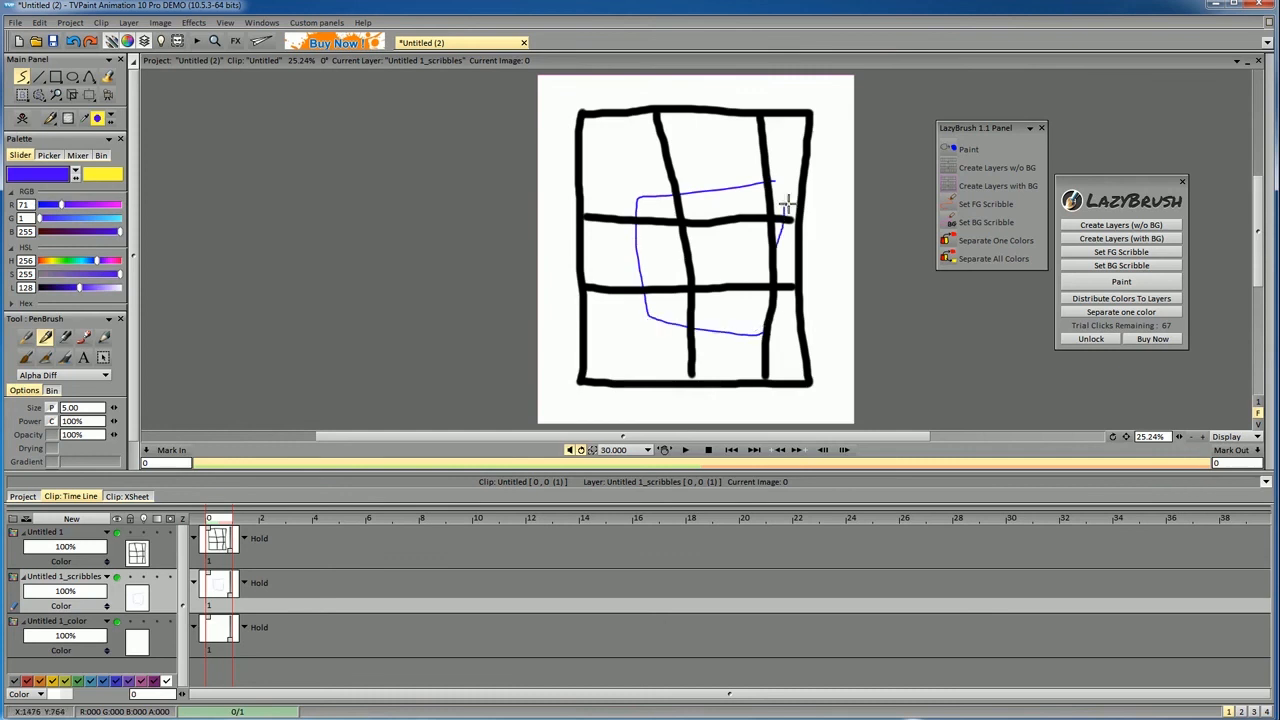
pyautogui.click(953, 150)
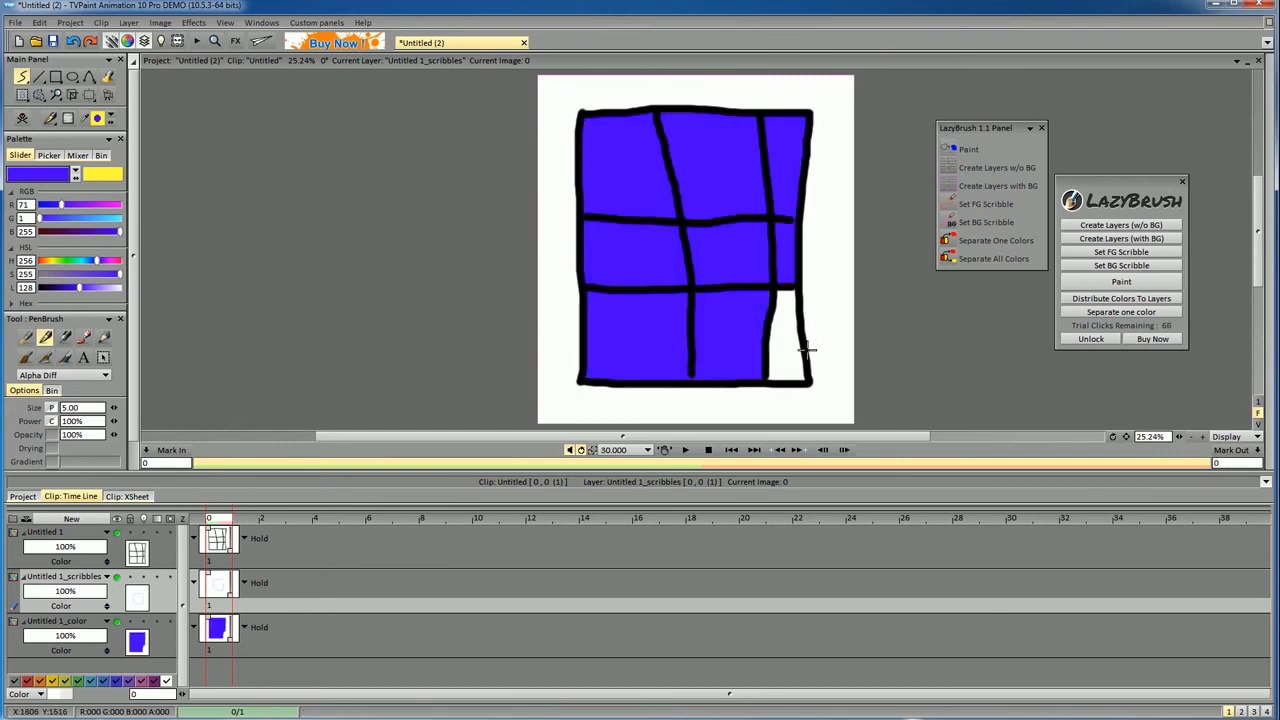
# Add a short blue scribble in the unfilled lower right cell and repaint so that cell is filled.
pyautogui.moveTo(793, 334); pyautogui.dragTo(769, 356)
pyautogui.click(945, 150)
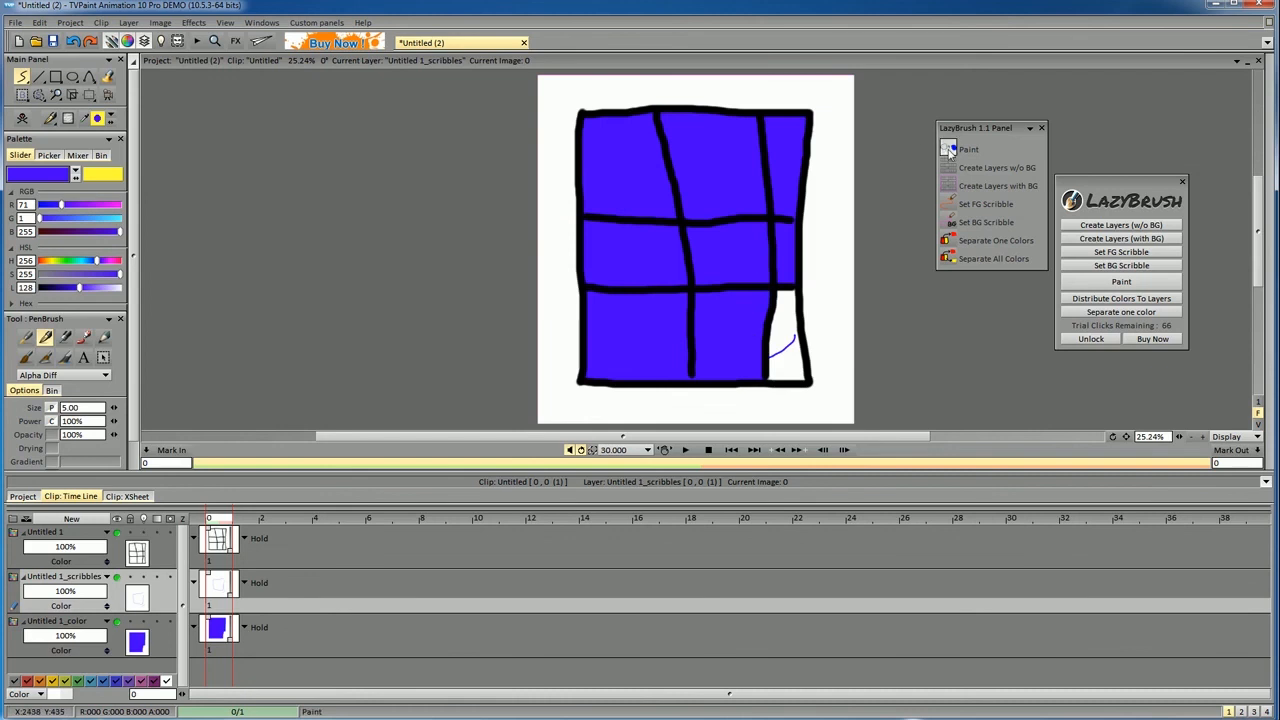
pyautogui.click(949, 150)
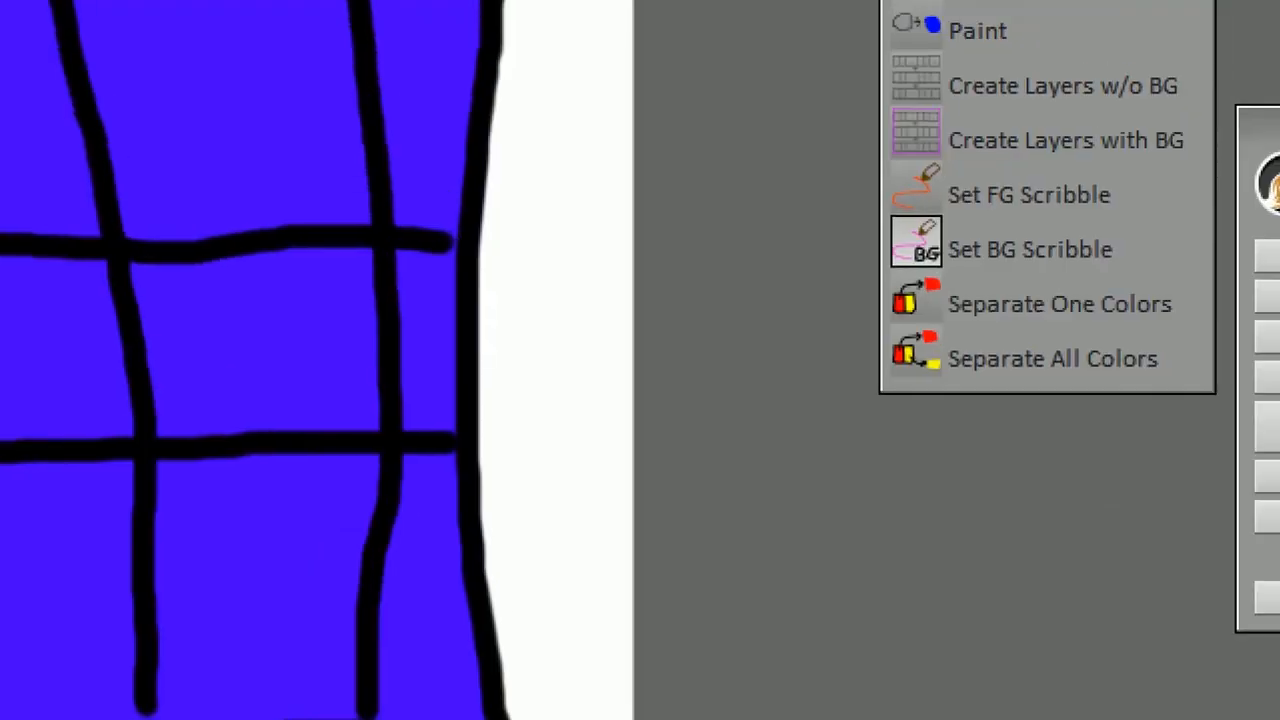
# Draw a magenta background scribble in the centre cell, repaint to leave that cell unfilled, and hide the scribbles layer.
pyautogui.click(964, 208)
pyautogui.moveTo(933, 226)
pyautogui.mouseDown()
pyautogui.moveTo(1006, 262)
pyautogui.moveTo(1106, 273)
pyautogui.mouseUp()
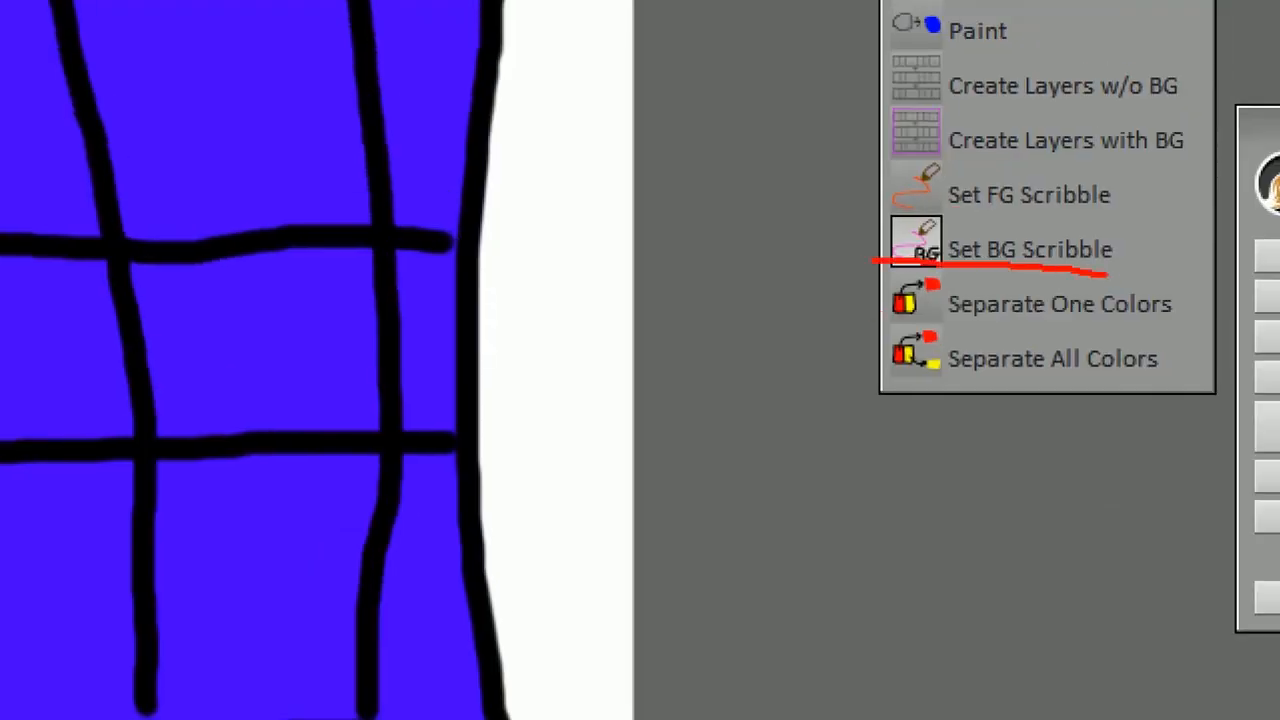
pyautogui.press('Escape')
pyautogui.click(916, 243)
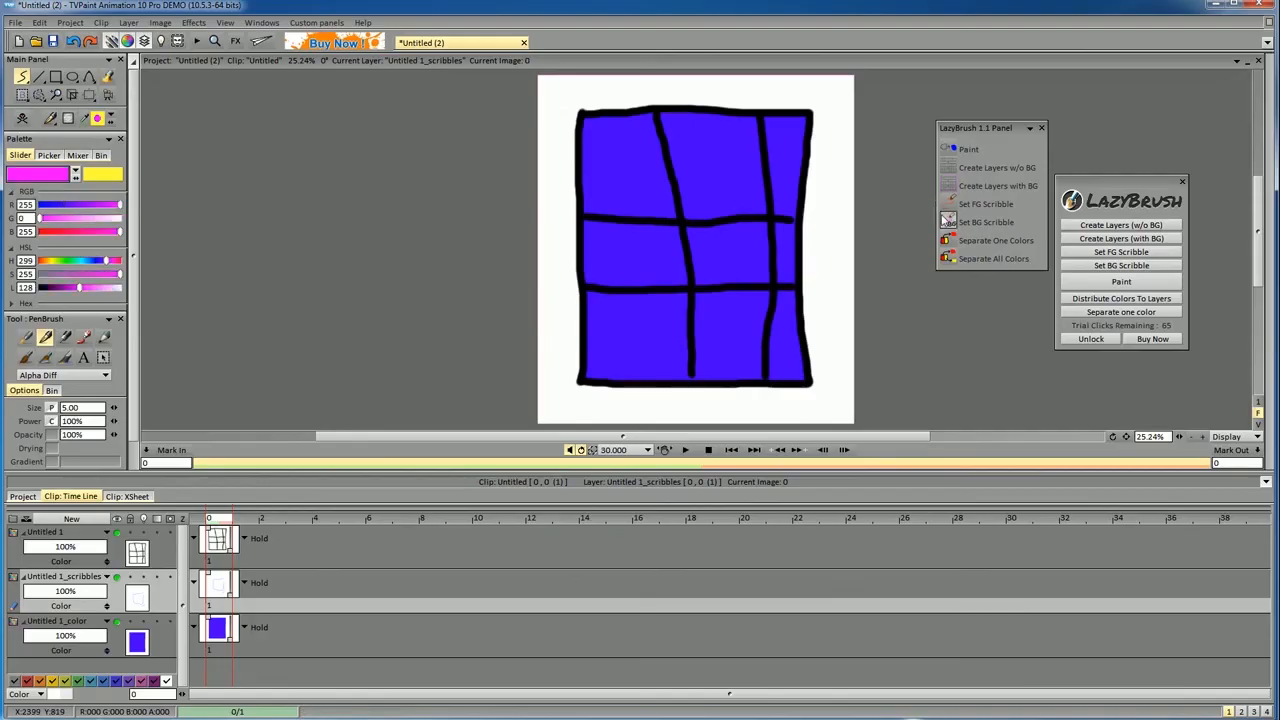
pyautogui.moveTo(750, 240); pyautogui.dragTo(712, 256)
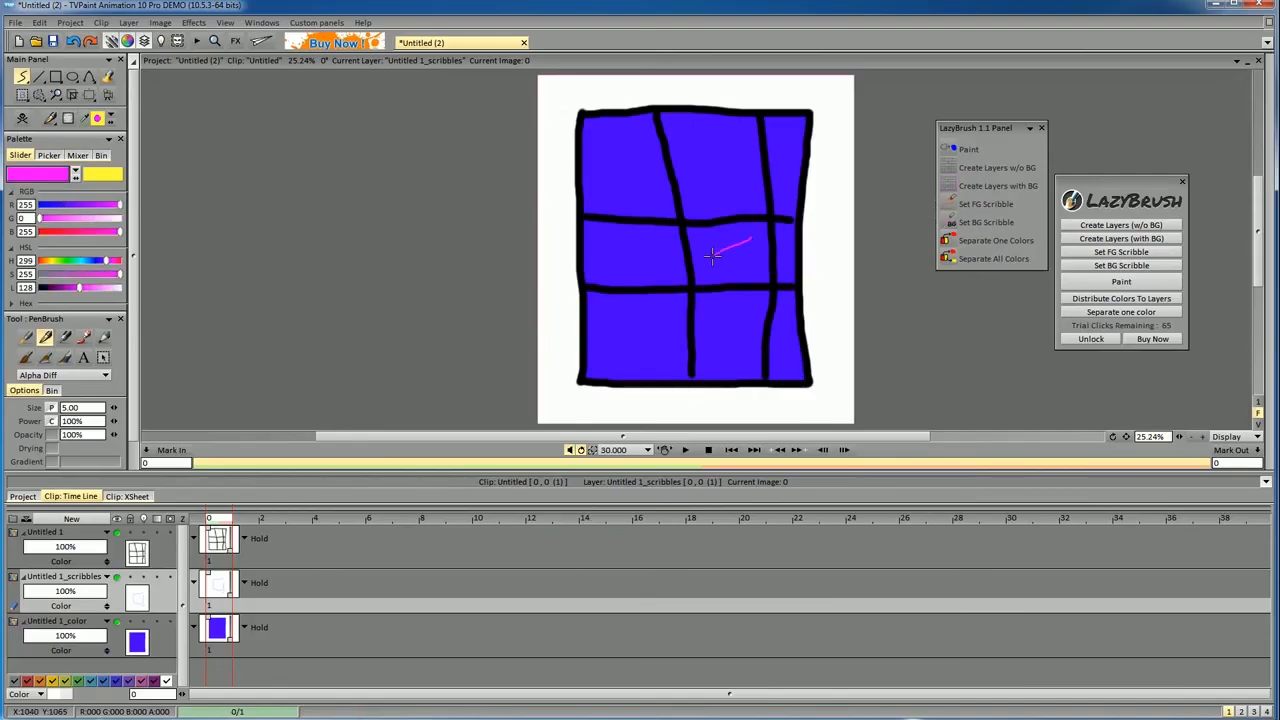
pyautogui.click(946, 148)
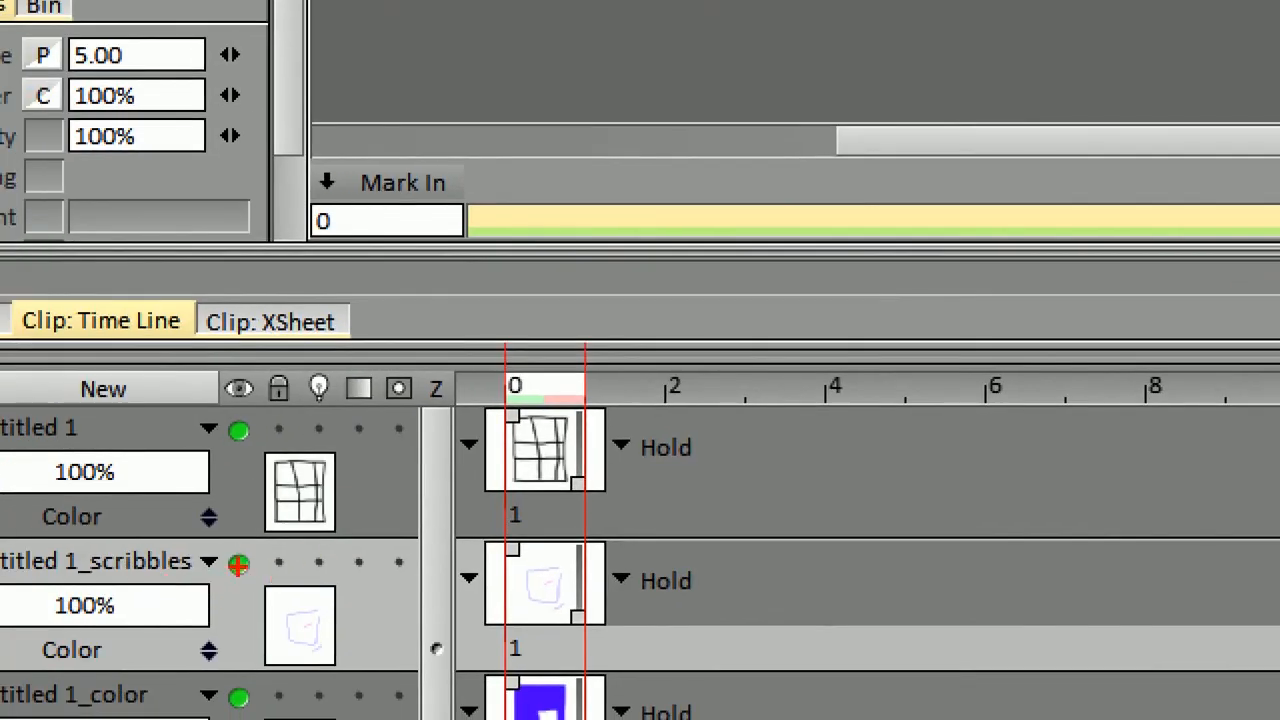
pyautogui.moveTo(233, 585); pyautogui.dragTo(46, 591)
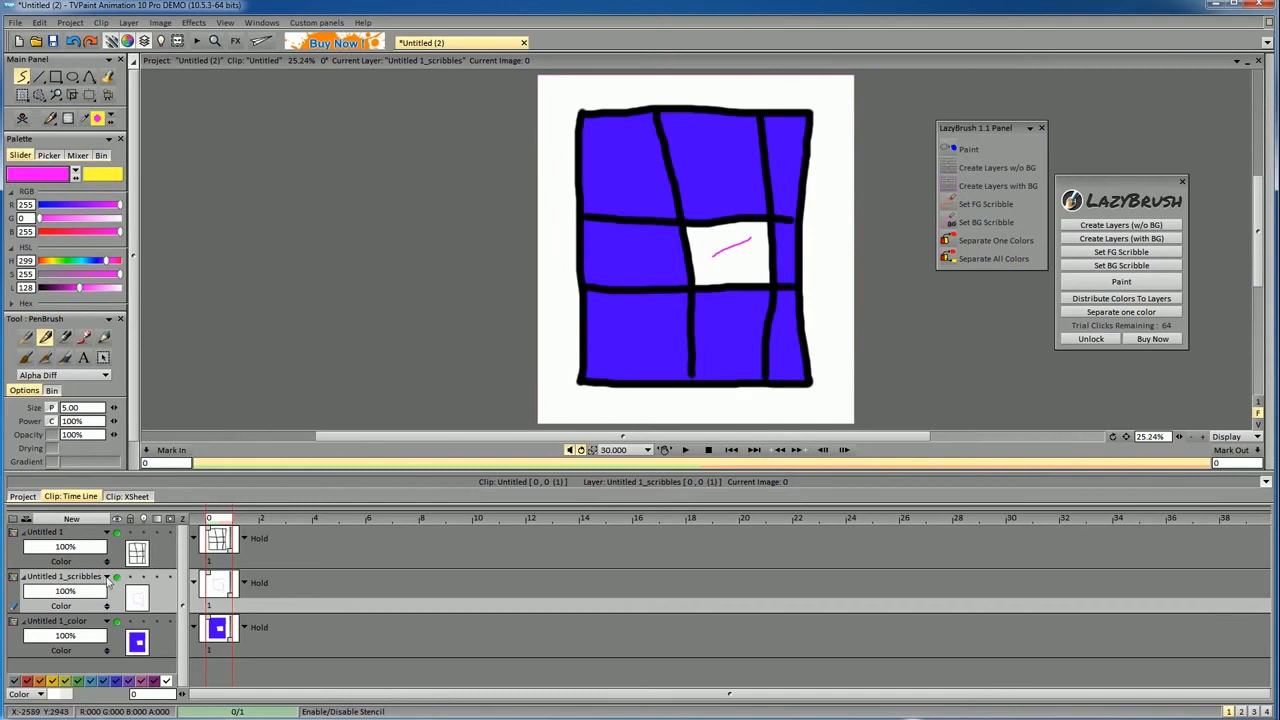
pyautogui.click(116, 579)
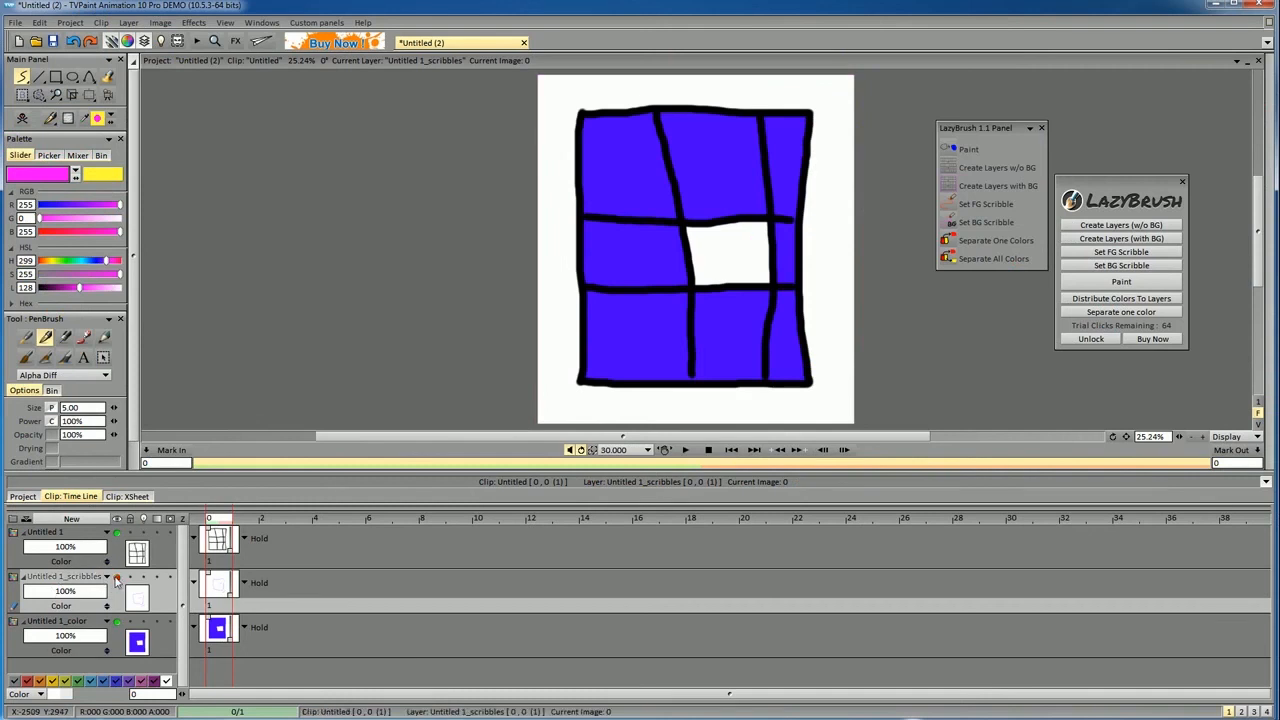